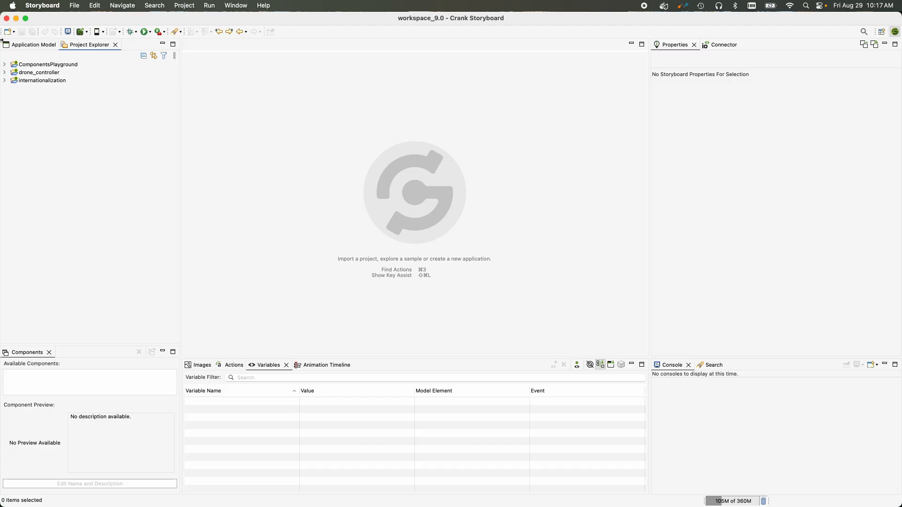
# Step: Open ComponentsPlayground.gde from the ComponentsPlayground project and select the sidebar table on AccordionScreen
pyautogui.click(4, 65)
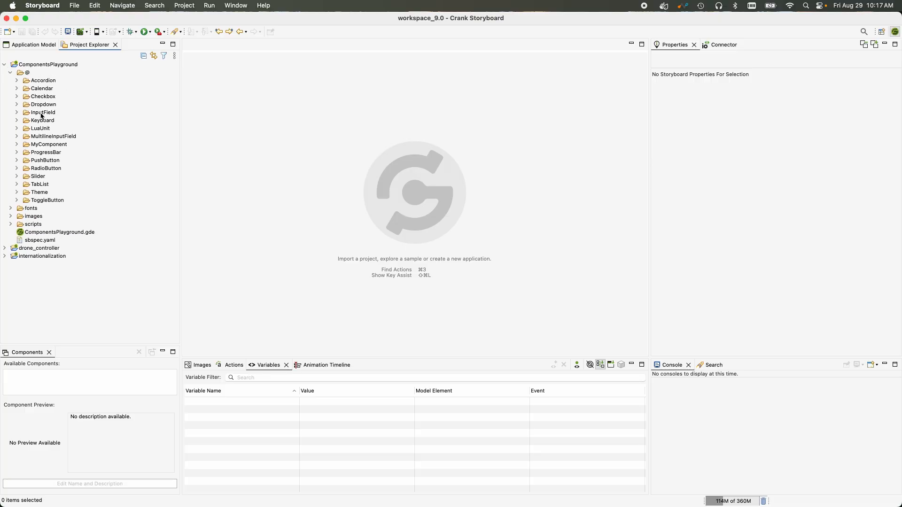
pyautogui.doubleClick(68, 233)
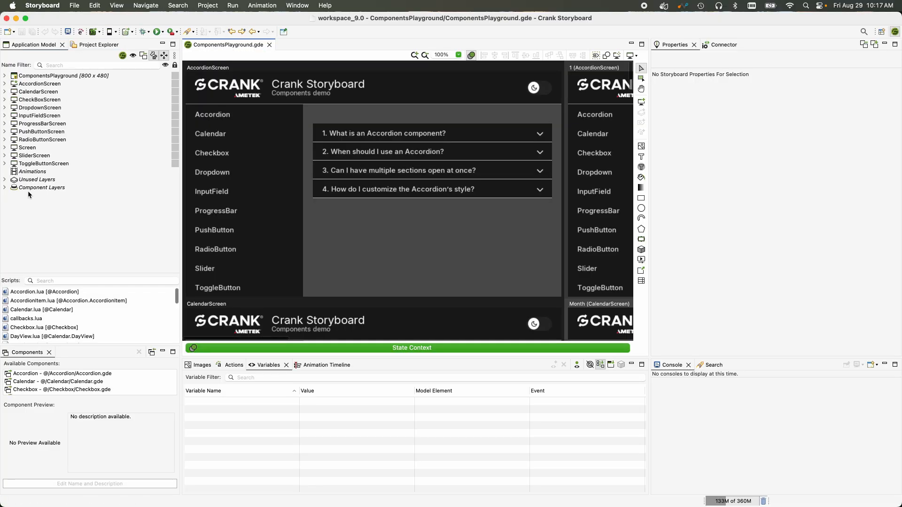
pyautogui.doubleClick(228, 184)
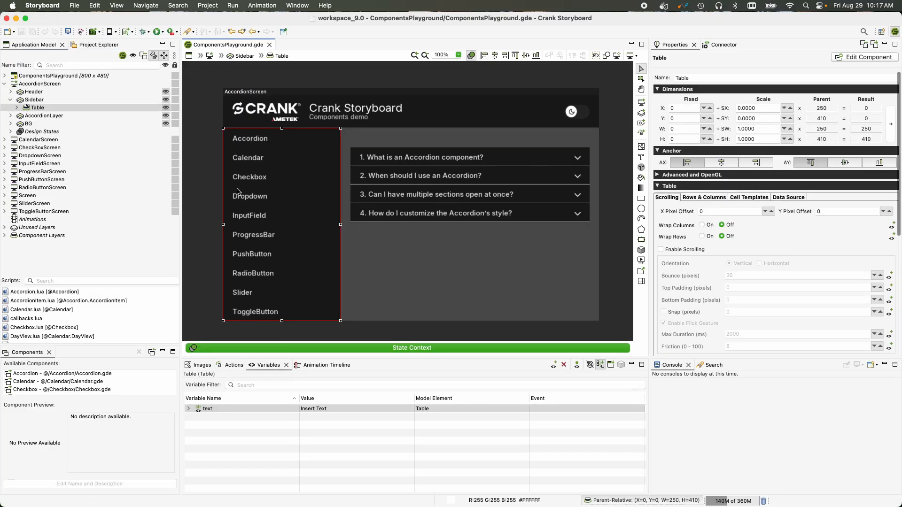
pyautogui.rightClick(40, 109)
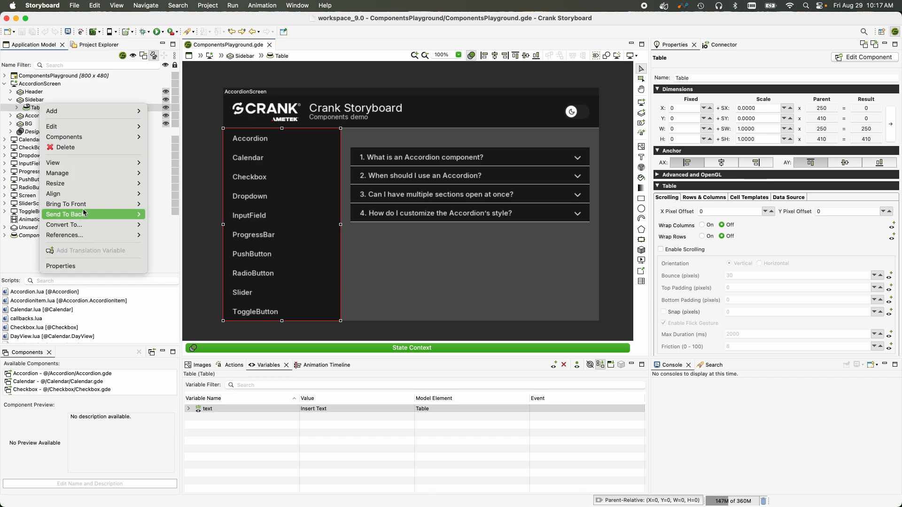
pyautogui.click(13, 147)
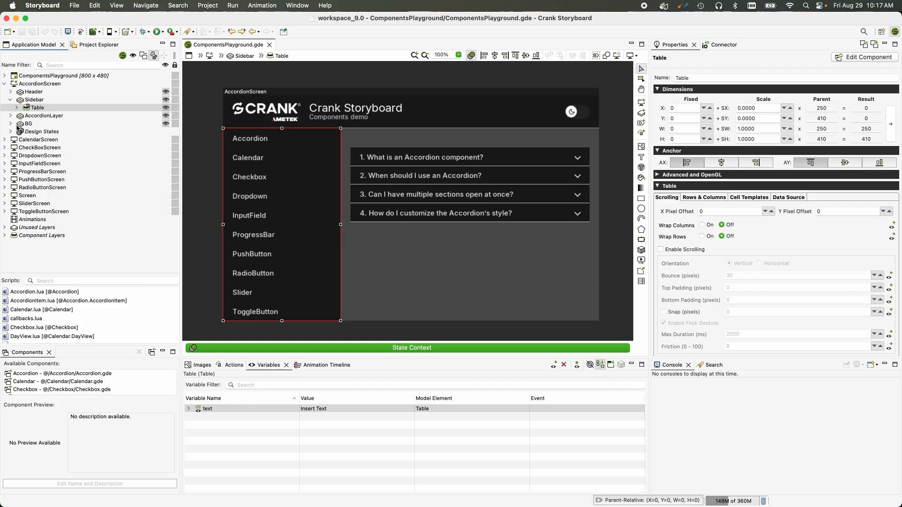
pyautogui.click(36, 124)
pyautogui.rightClick(36, 124)
pyautogui.moveTo(112, 151)
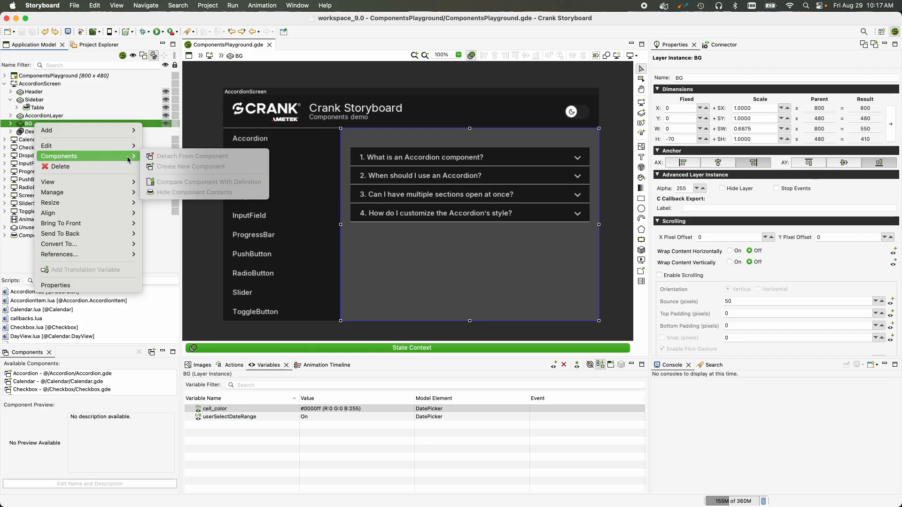
pyautogui.click(48, 122)
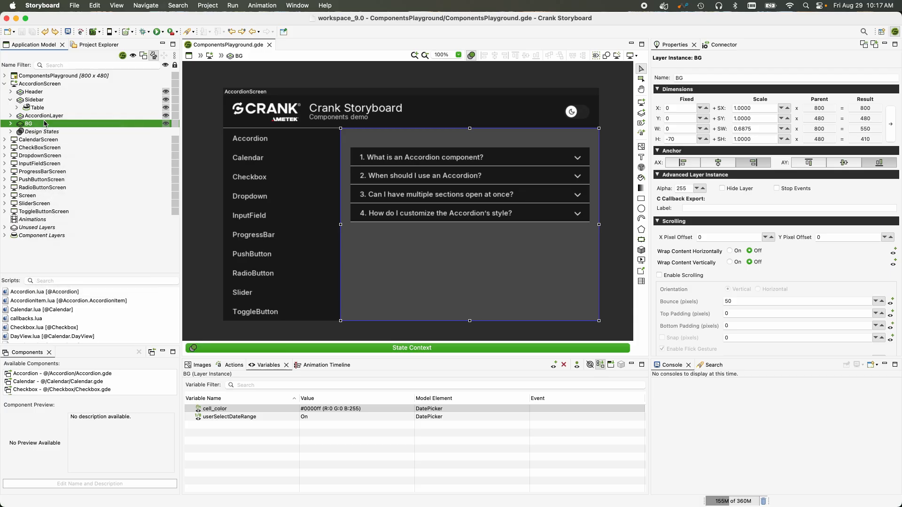
# Step: Start a new component from the BG control inside AccordionScreen's BG layer, using the Control Component template generator
pyautogui.click(11, 124)
pyautogui.click(32, 139)
pyautogui.rightClick(34, 140)
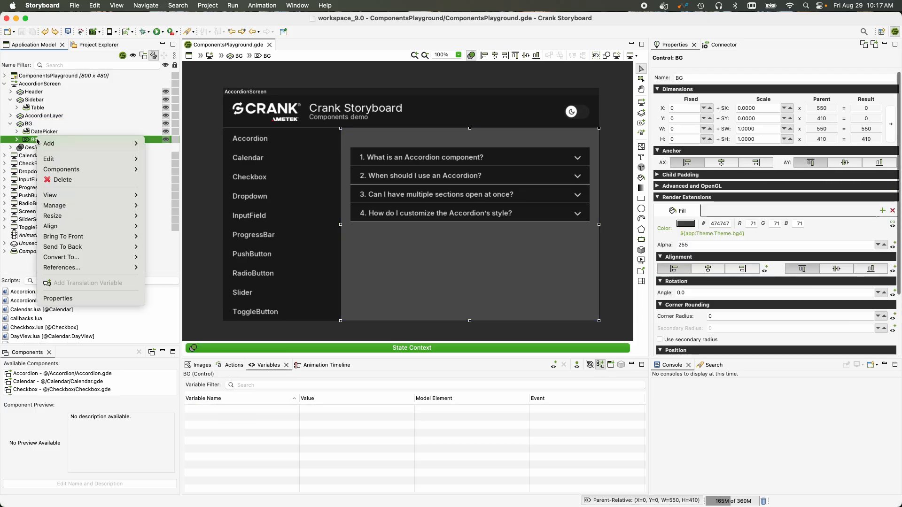
pyautogui.moveTo(123, 169)
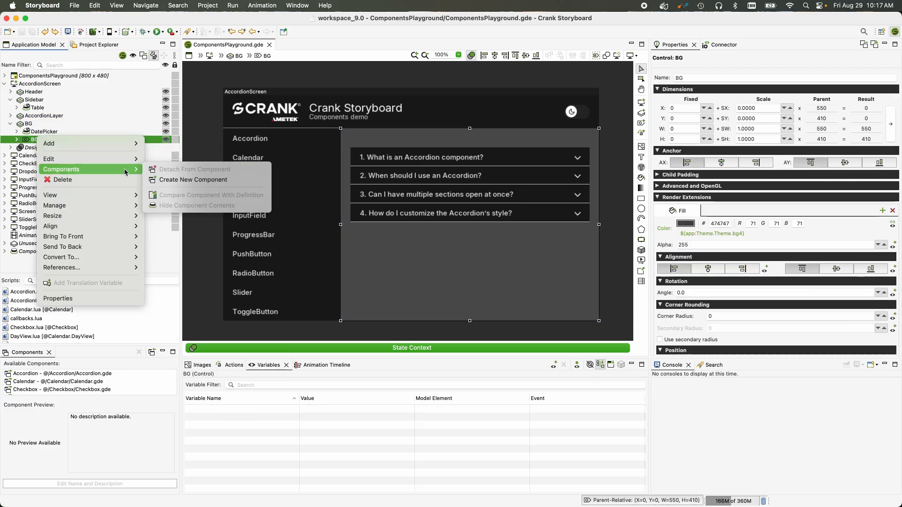
pyautogui.click(185, 181)
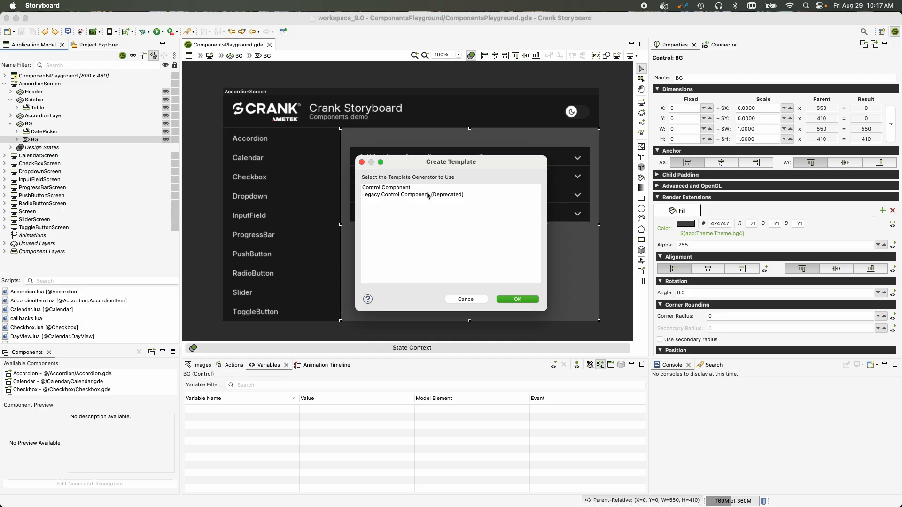
pyautogui.click(386, 190)
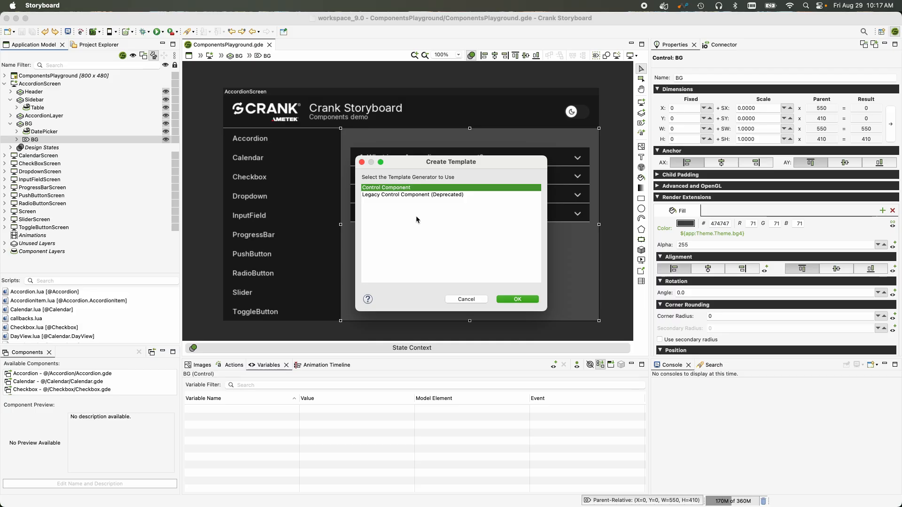
pyautogui.click(517, 299)
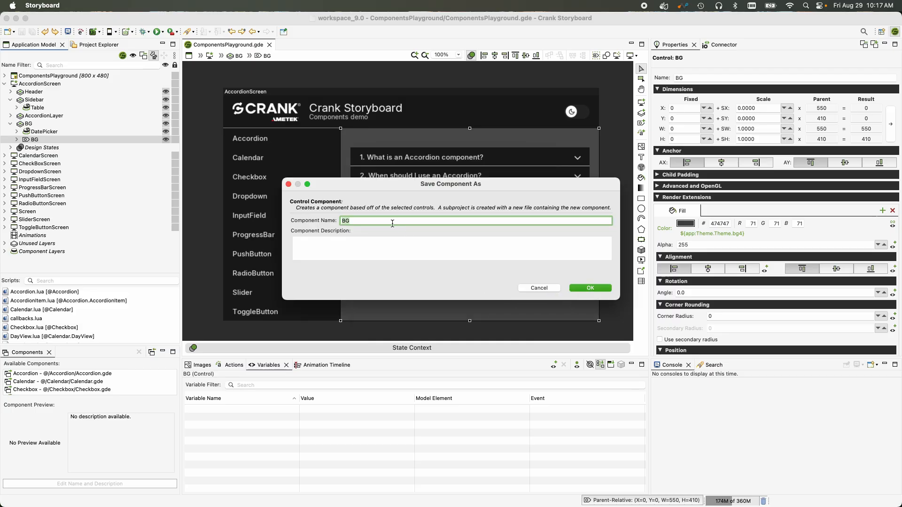
# Step: Name the new component BGComponent and give it the description "Background Description"
pyautogui.press('Right')
pyautogui.write('Component')
pyautogui.press('Tab')
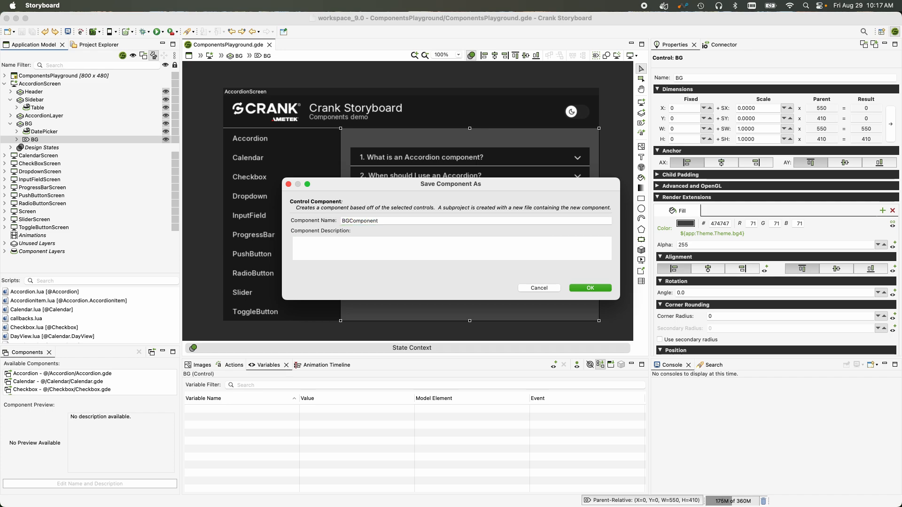
pyautogui.write('Backgoun')
pyautogui.press('BackSpace')
pyautogui.press('BackSpace')
pyautogui.press('BackSpace')
pyautogui.press('BackSpace')
pyautogui.write('rou')
pyautogui.write('ground')
pyautogui.write(' Des')
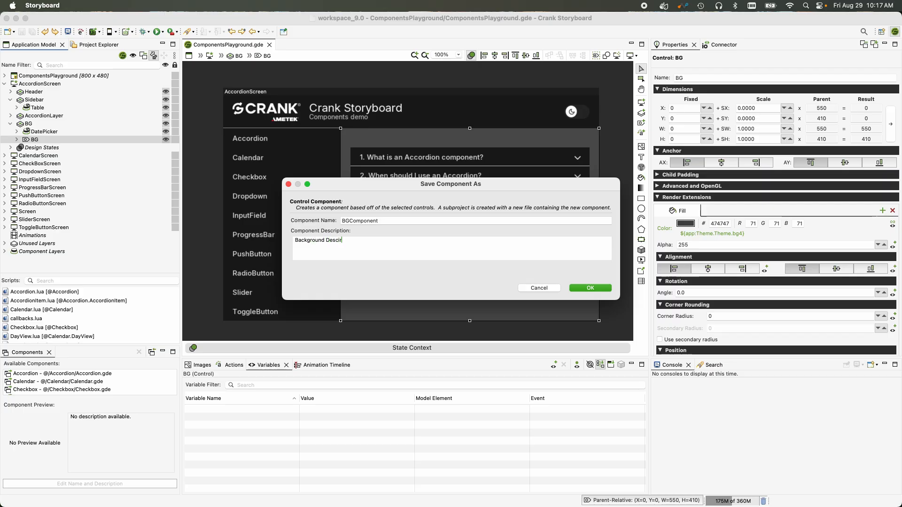
pyautogui.write('crption')
pyautogui.click(341, 240)
pyautogui.write('i')
# Step: Save the new component and replace the selected BG control with it
pyautogui.click(349, 221)
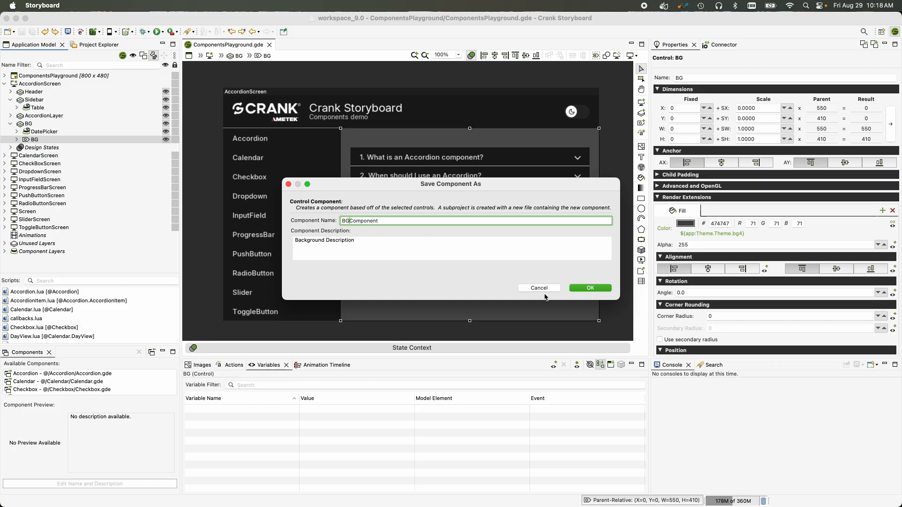
pyautogui.click(585, 288)
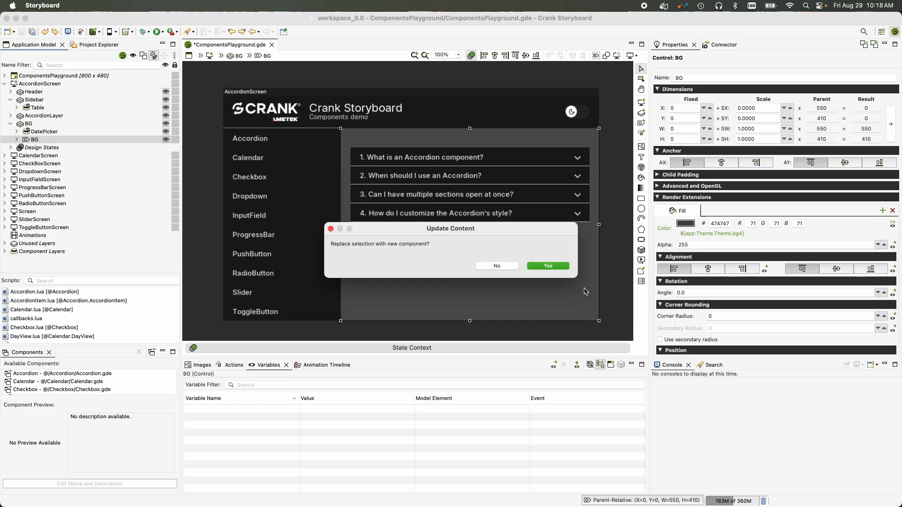
pyautogui.click(542, 274)
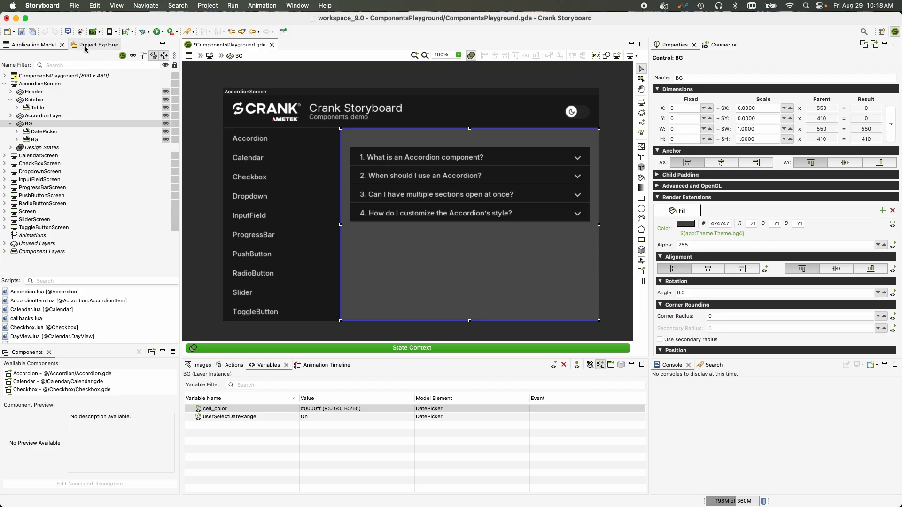
# Step: Examine the project's component folders, expanding Accordion, Calendar and BGComponent to compare their files
pyautogui.click(96, 45)
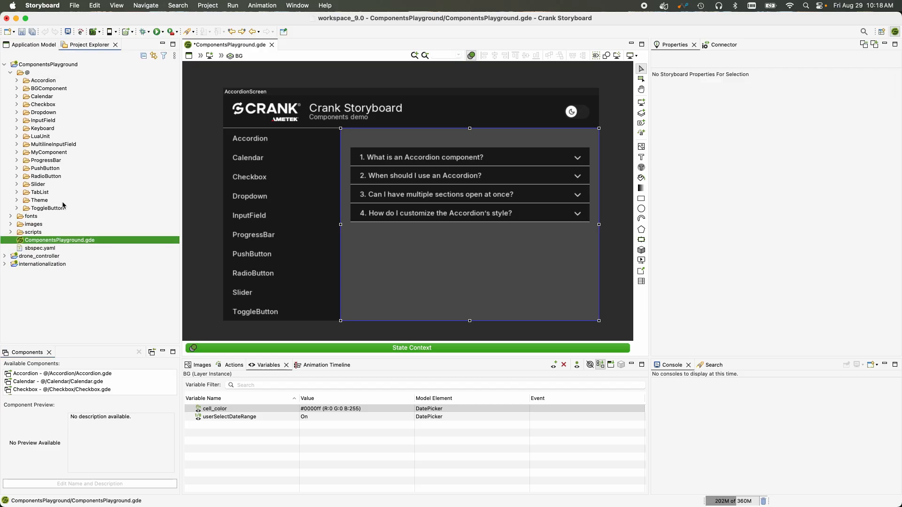
pyautogui.click(42, 168)
pyautogui.click(41, 88)
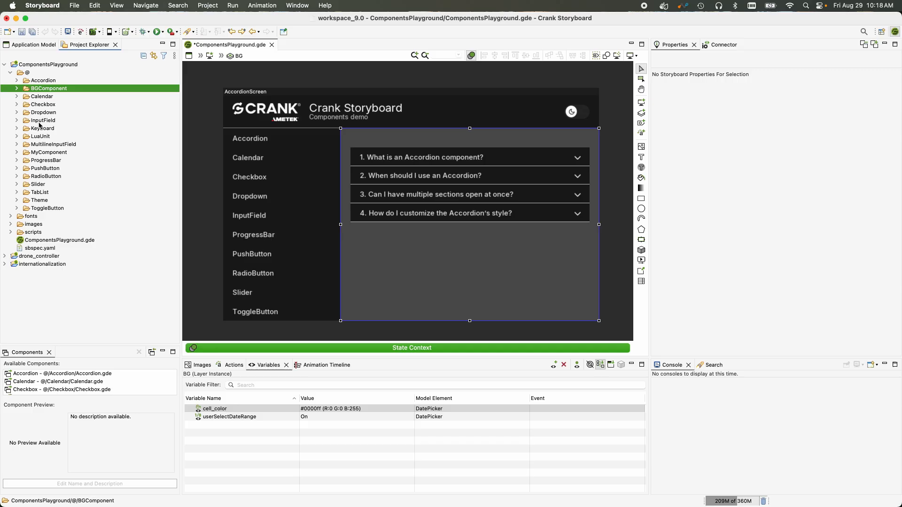
pyautogui.click(17, 80)
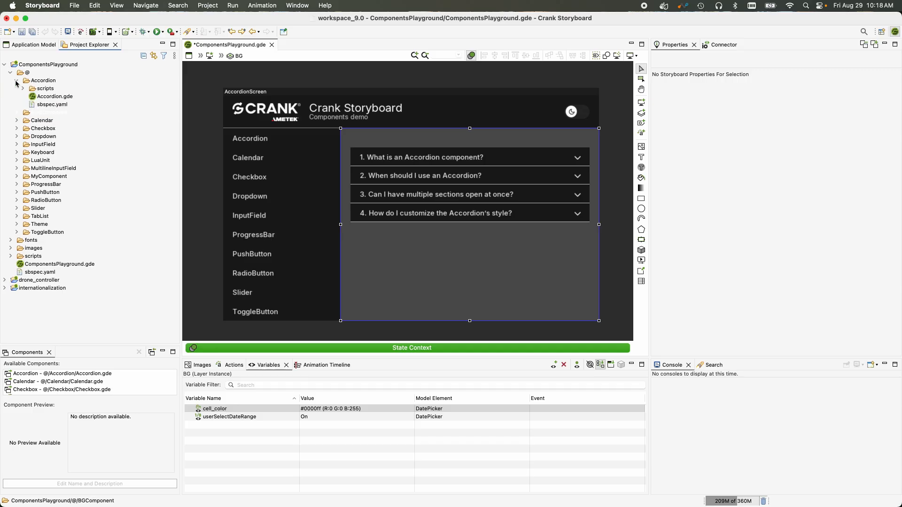
pyautogui.click(16, 122)
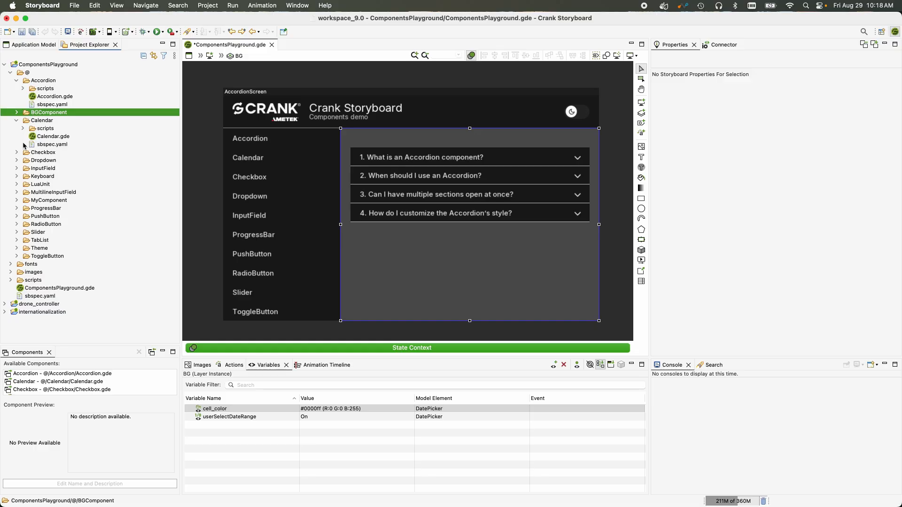
pyautogui.click(17, 113)
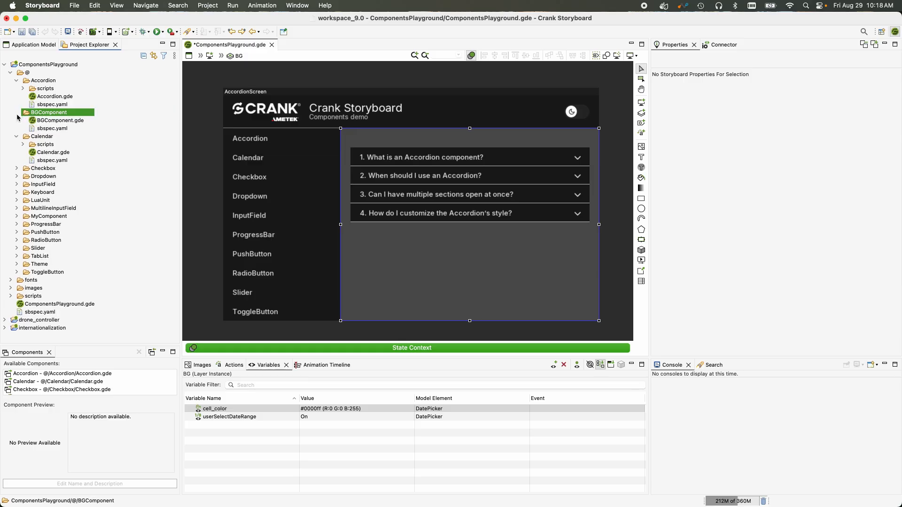
# Step: Open BGComponent.gde, inspect the properties of its BGComponent control, and close the file
pyautogui.doubleClick(37, 121)
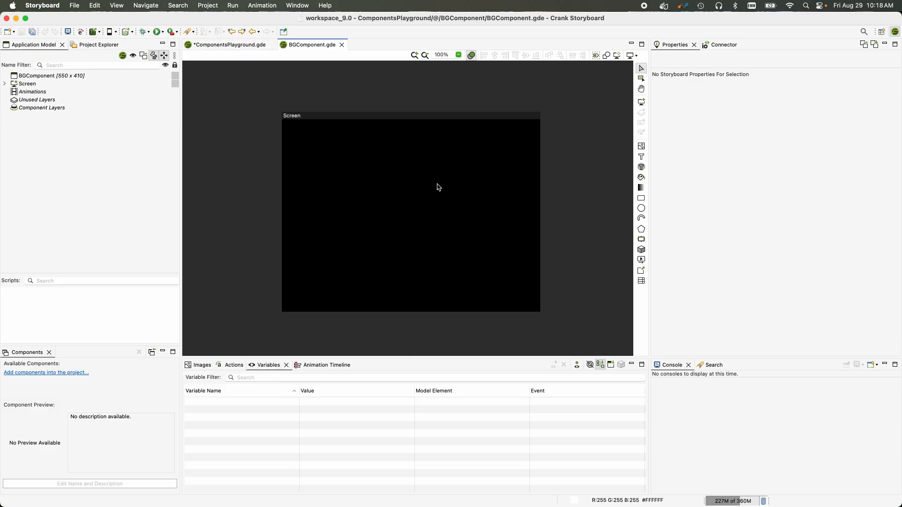
pyautogui.click(437, 187)
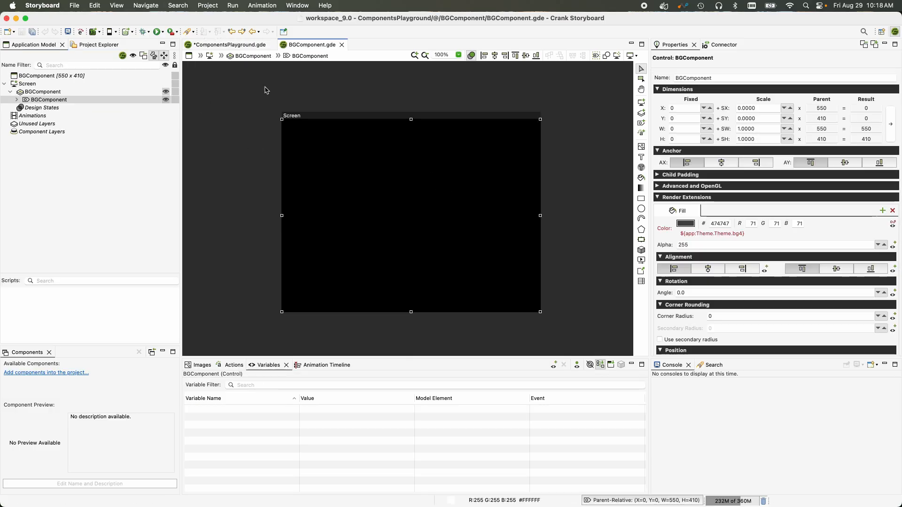
pyautogui.click(342, 46)
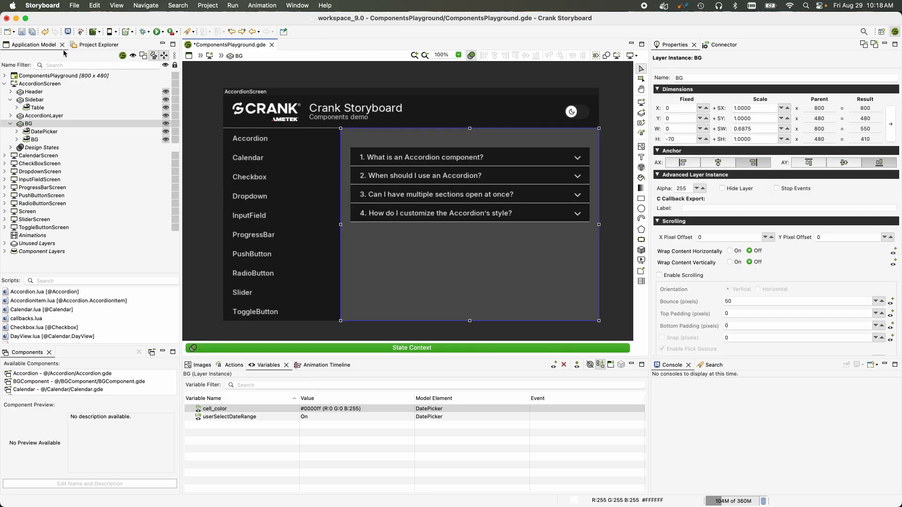
# Step: Look through the sample components offered for import into the project, and leave the import without adding any
pyautogui.click(92, 45)
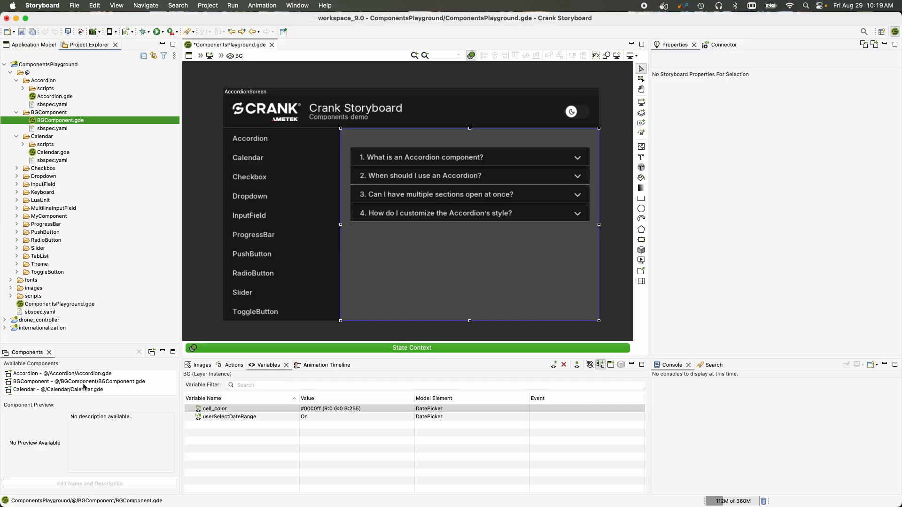
pyautogui.scroll(-1, 91, 383)
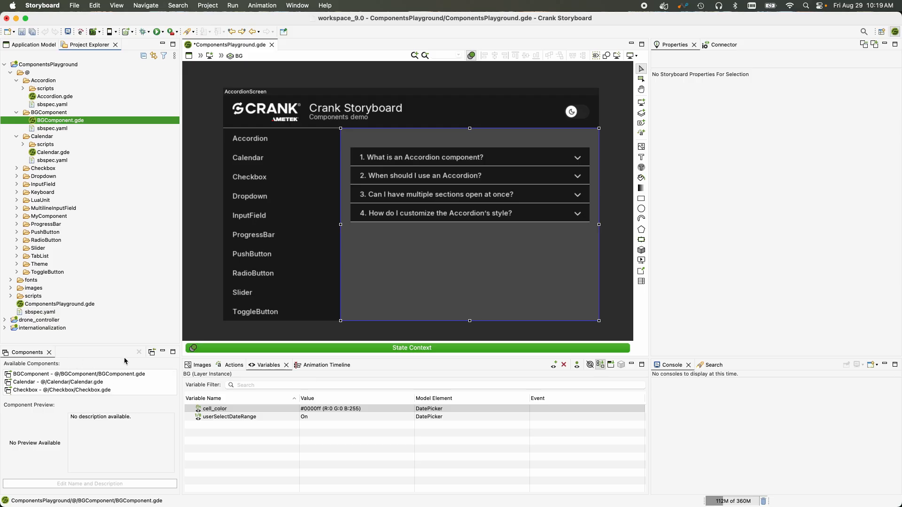
pyautogui.click(152, 353)
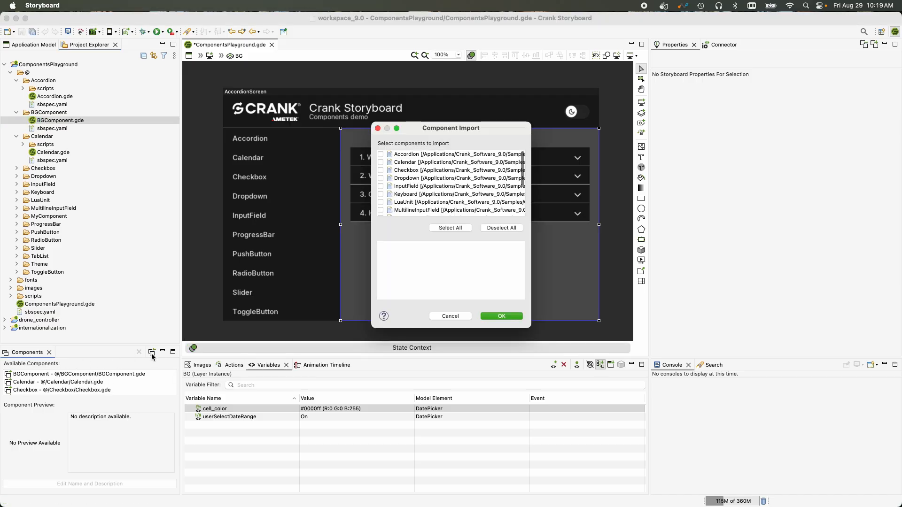
pyautogui.scroll(-1, 410, 183)
pyautogui.scroll(-3, 412, 183)
pyautogui.scroll(4, 418, 186)
pyautogui.scroll(-4, 419, 175)
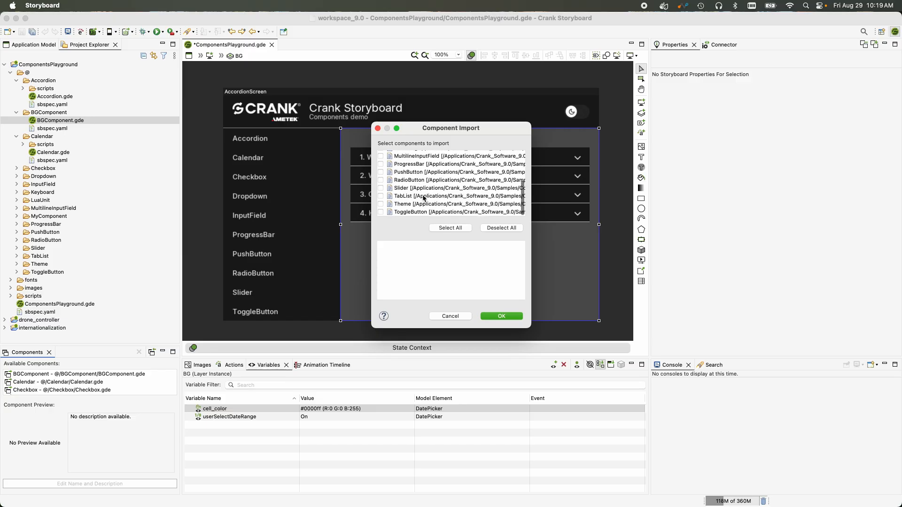
pyautogui.click(465, 318)
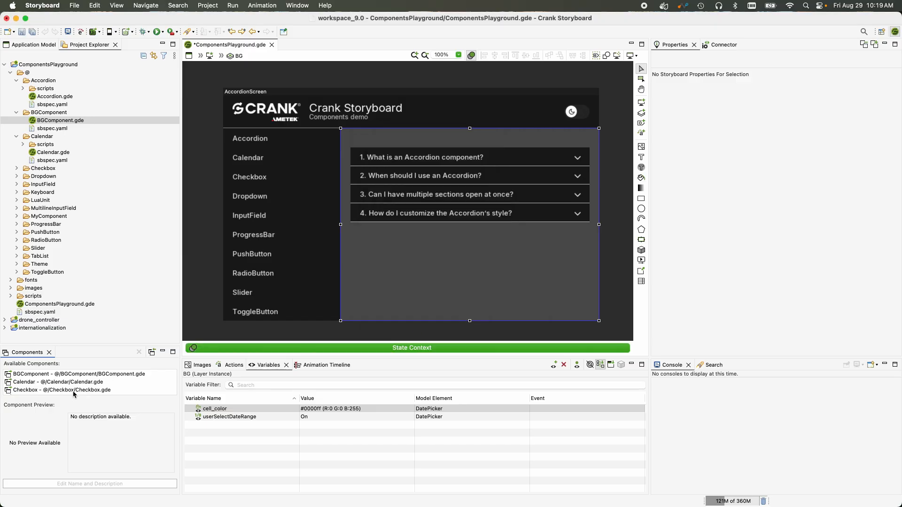
# Step: Place a PushButton component in AccordionScreen's BG layer below the accordion items, accepting its Lua usage snippet
pyautogui.scroll(-5, 83, 388)
pyautogui.scroll(-3, 83, 388)
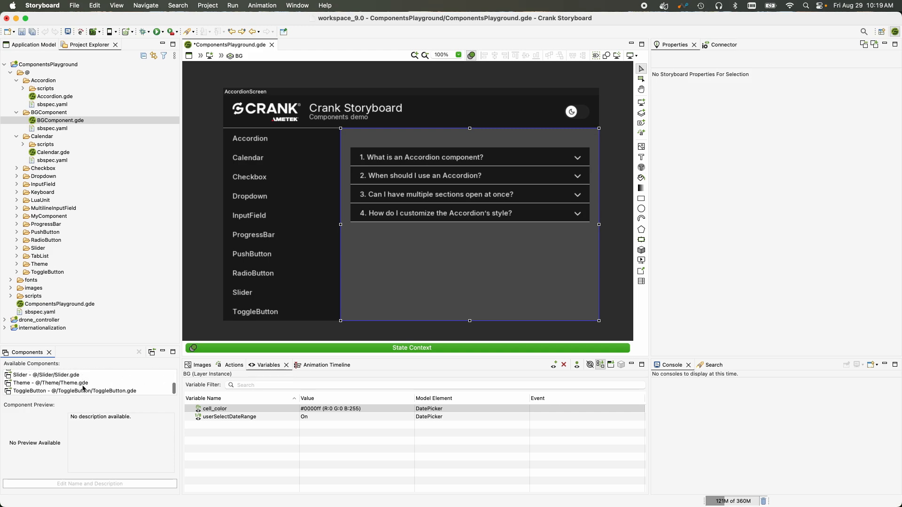
pyautogui.scroll(-1, 85, 388)
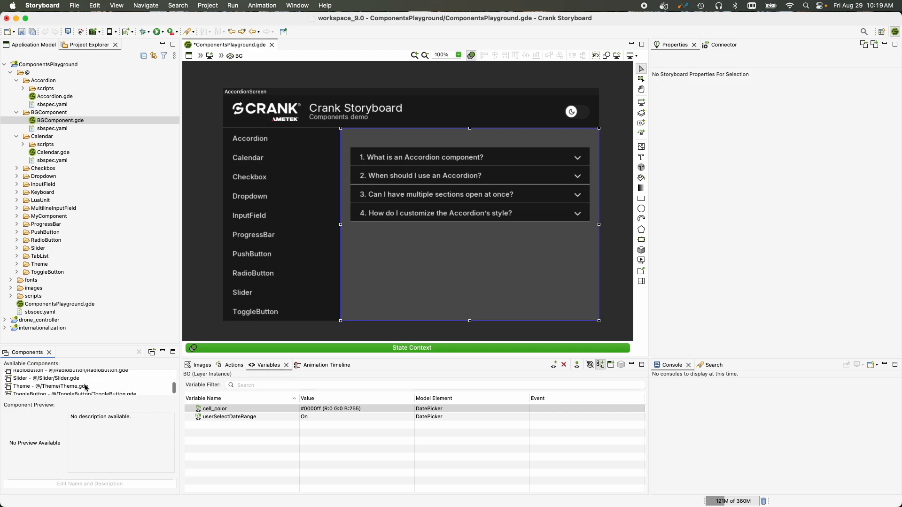
pyautogui.scroll(1, 85, 387)
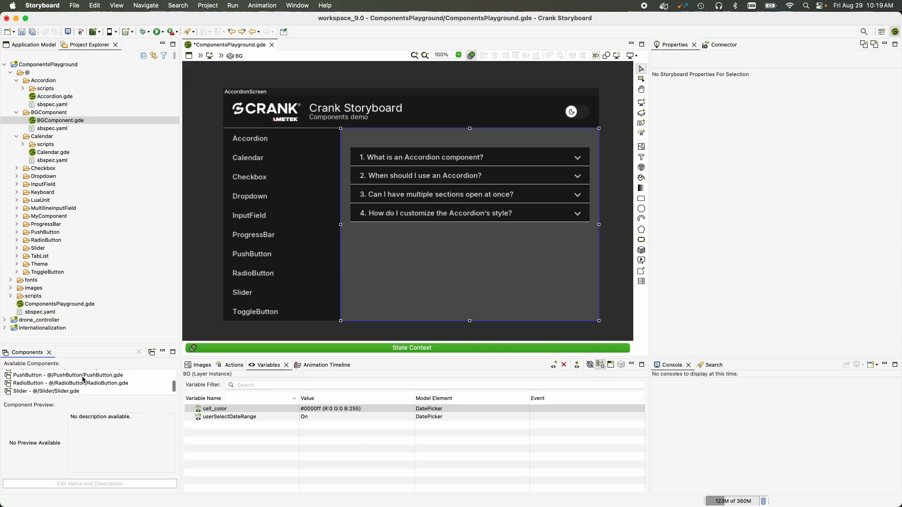
pyautogui.click(82, 377)
pyautogui.moveTo(71, 378); pyautogui.dragTo(423, 262)
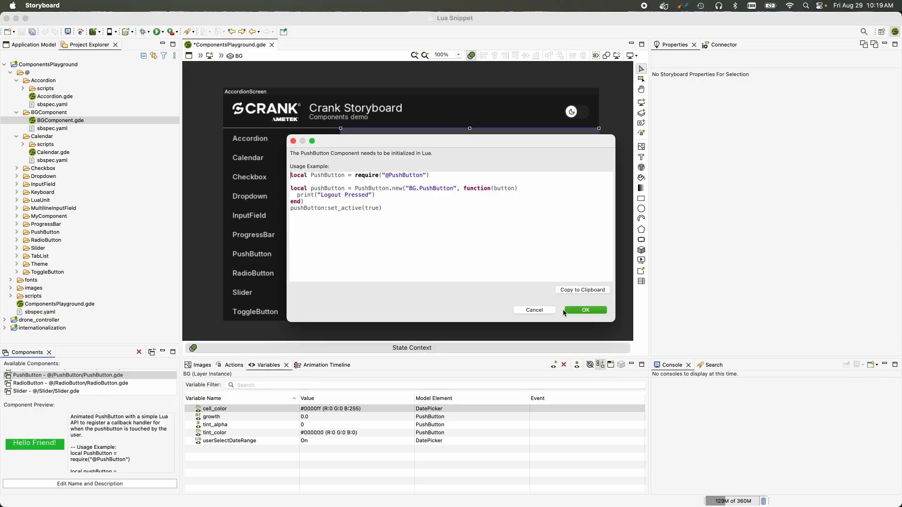
pyautogui.click(578, 312)
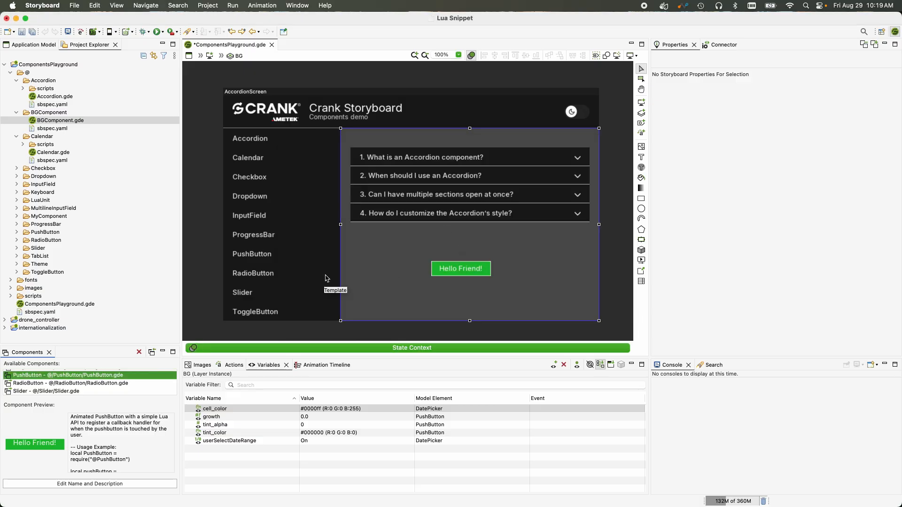
# Step: Examine the complete dependencies list of the ComponentsPlayground application
pyautogui.click(382, 275)
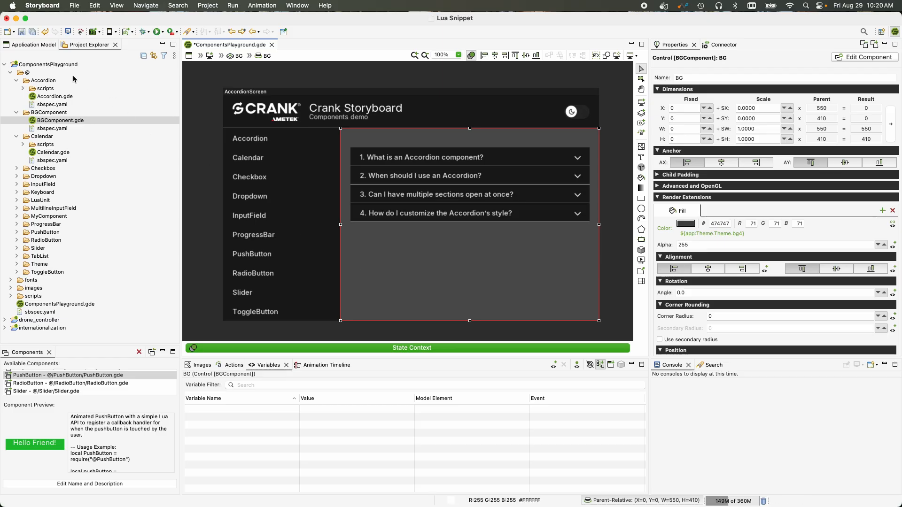
pyautogui.click(11, 73)
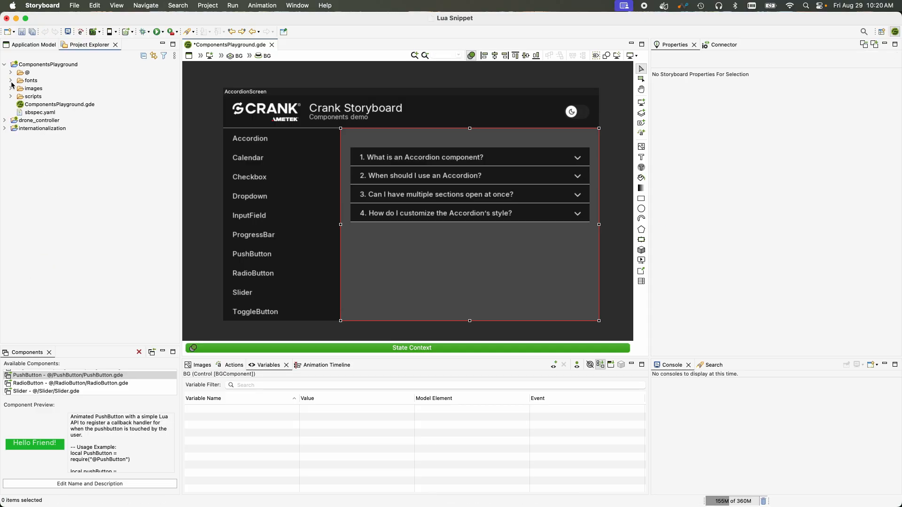
pyautogui.click(31, 45)
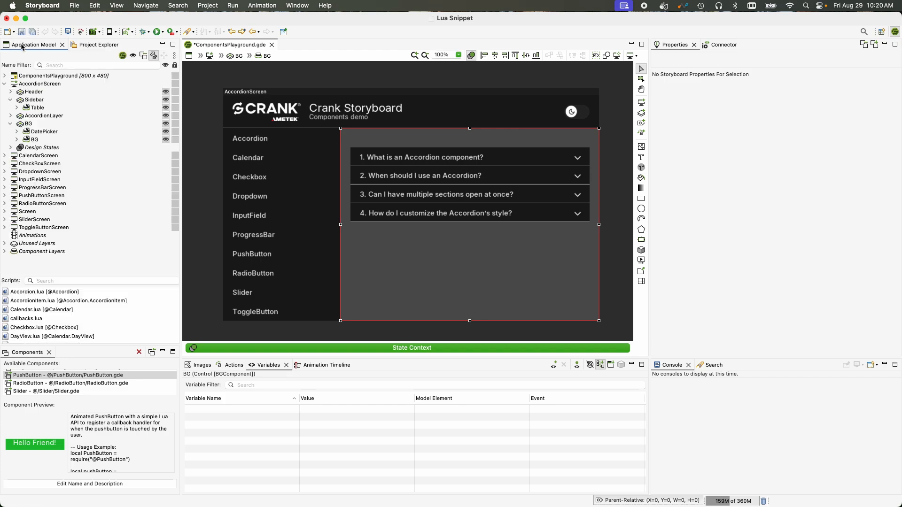
pyautogui.click(51, 75)
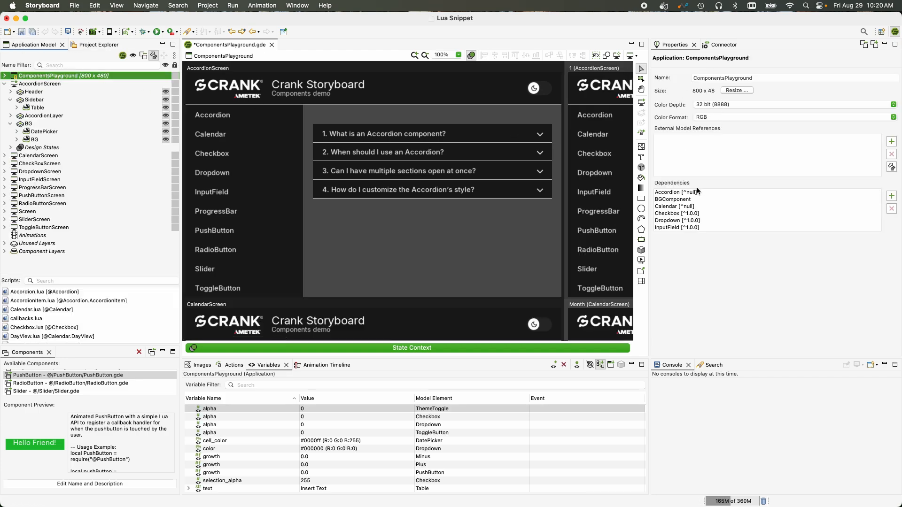
pyautogui.scroll(-1, 719, 197)
pyautogui.scroll(-5, 718, 203)
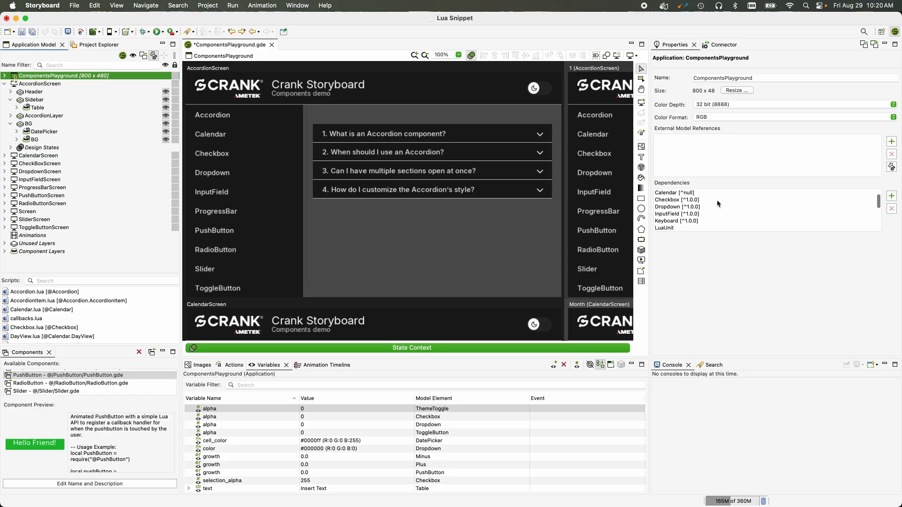
pyautogui.scroll(-5, 715, 206)
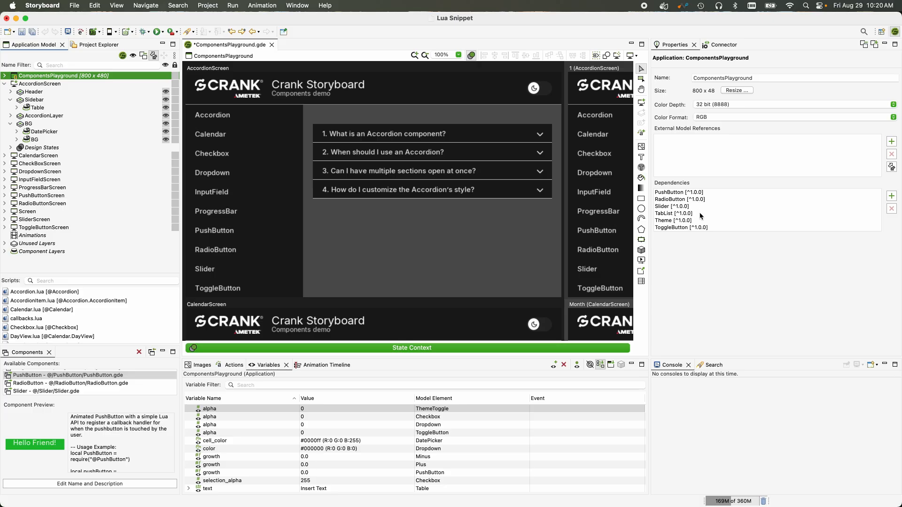
pyautogui.scroll(5, 705, 213)
pyautogui.scroll(3, 707, 213)
pyautogui.scroll(-6, 721, 204)
pyautogui.scroll(7, 723, 203)
# Step: Check which further dependencies can be added to the ComponentsPlayground application, and cancel without adding any
pyautogui.click(736, 198)
pyautogui.scroll(1, 736, 202)
pyautogui.click(743, 207)
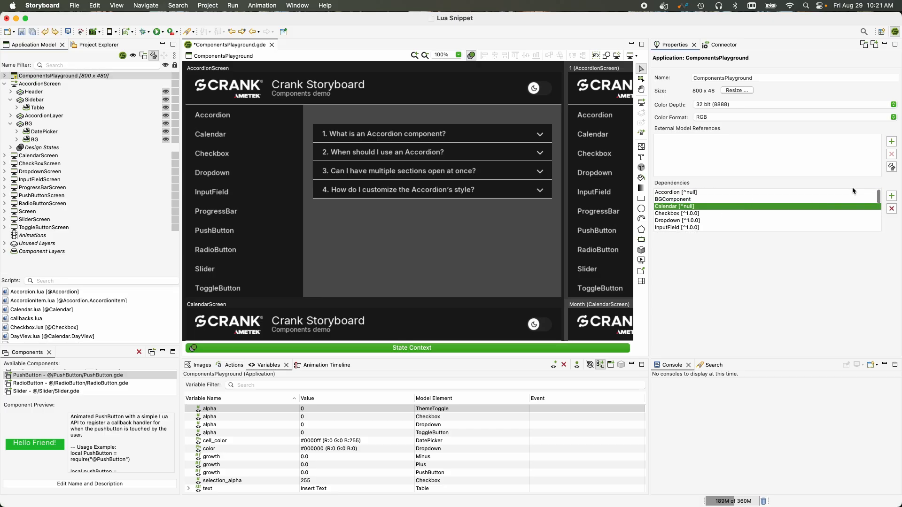
pyautogui.click(892, 196)
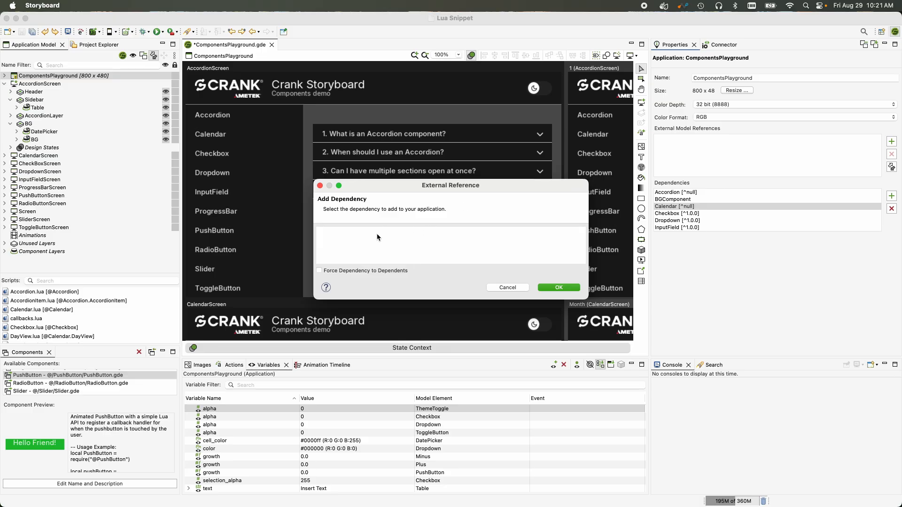
pyautogui.click(508, 287)
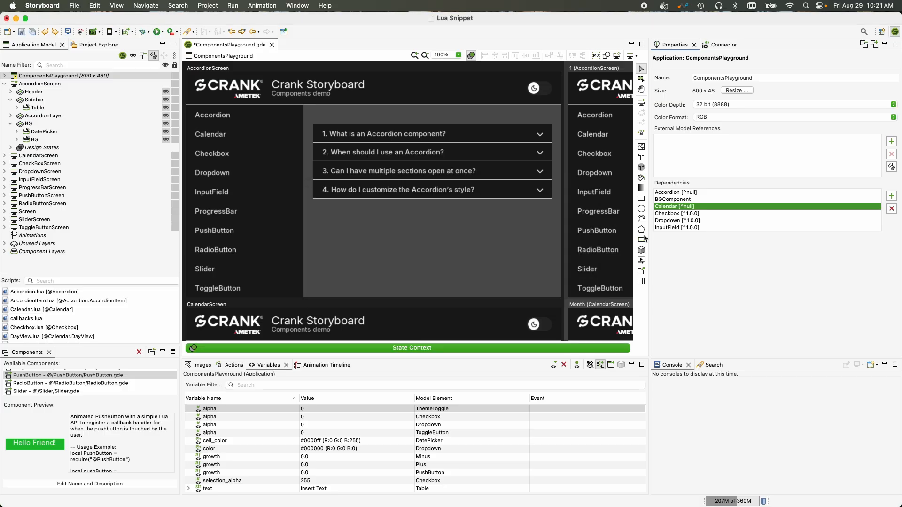
# Step: Remove BGComponent and LuaUnit from the ComponentsPlayground application's dependencies
pyautogui.click(675, 200)
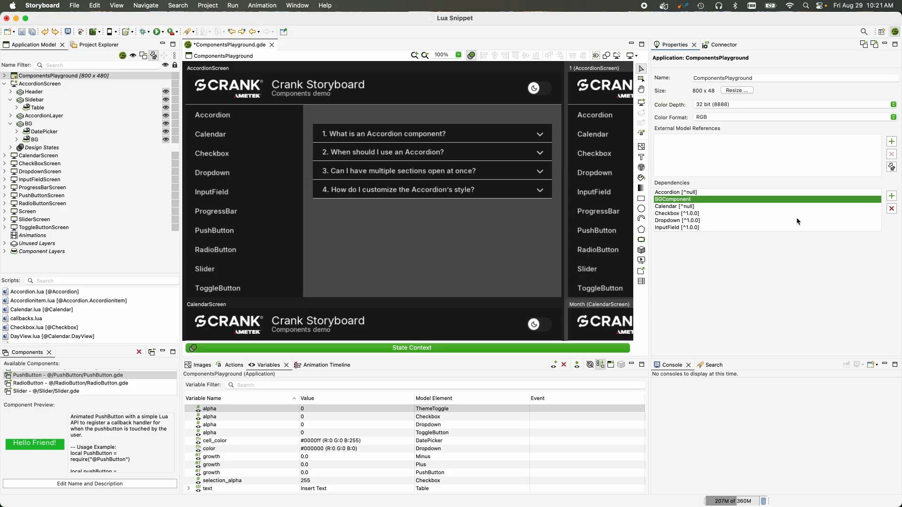
pyautogui.click(891, 209)
pyautogui.scroll(-3, 726, 216)
pyautogui.click(696, 203)
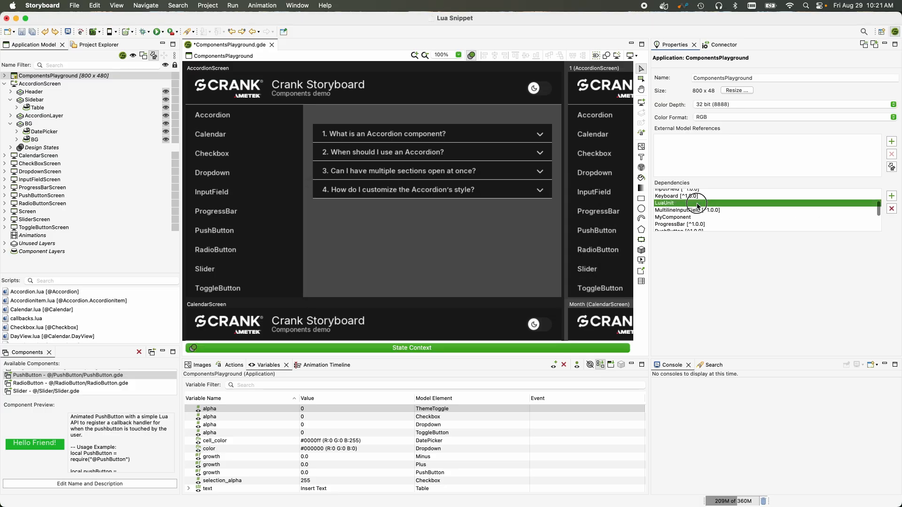
pyautogui.click(891, 209)
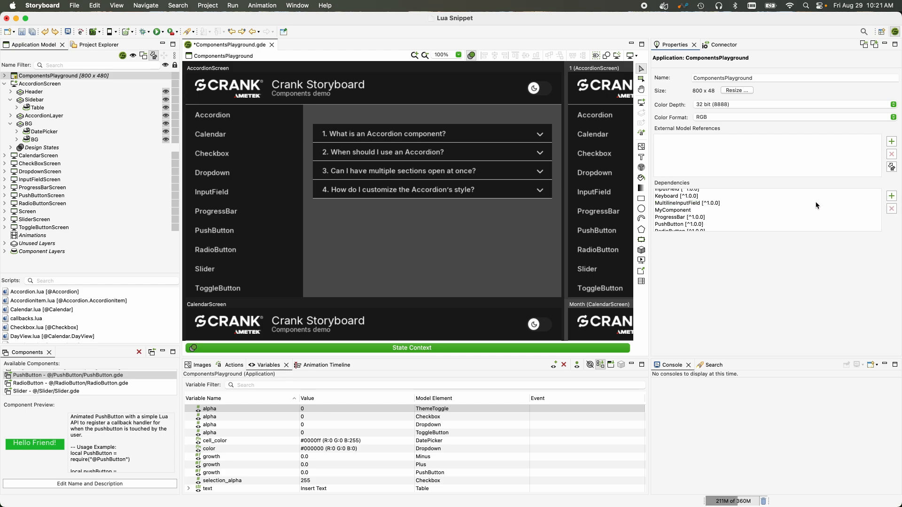
# Step: Add LuaUnit back as a dependency of the ComponentsPlayground application and save the project
pyautogui.click(891, 195)
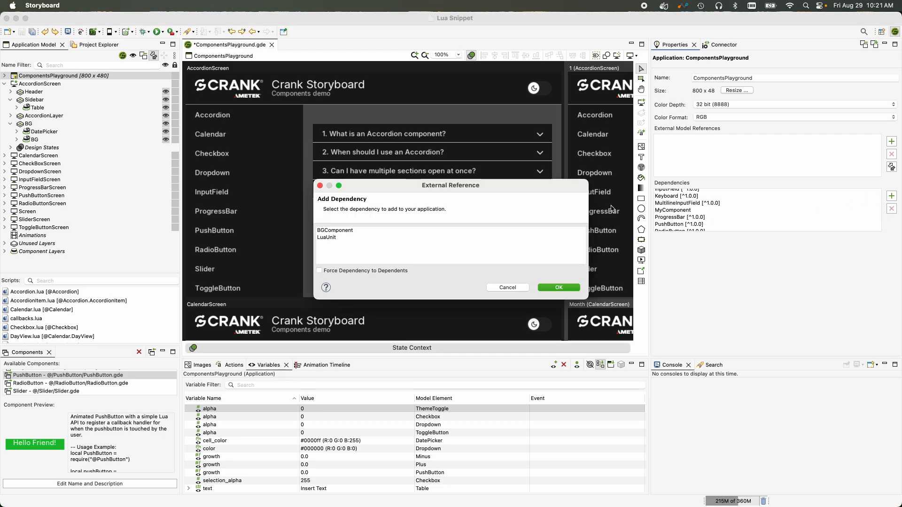
pyautogui.click(360, 238)
pyautogui.click(558, 288)
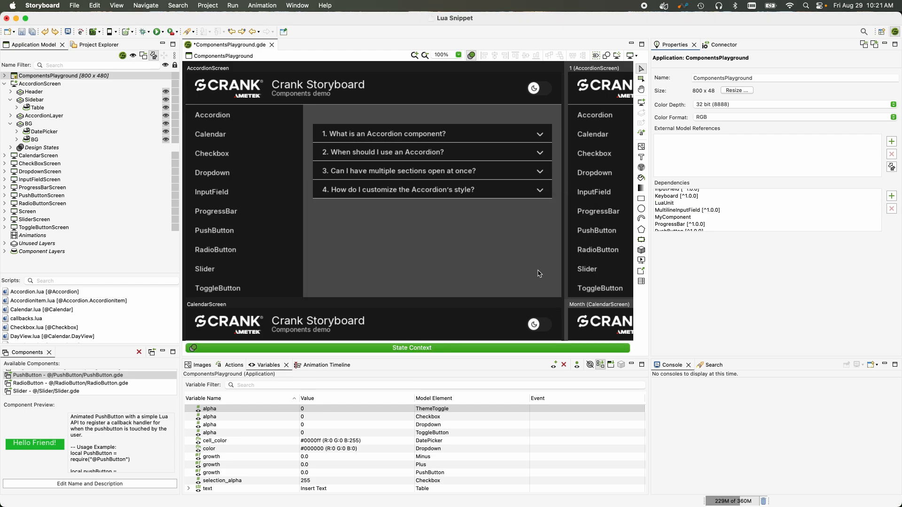
pyautogui.click(33, 32)
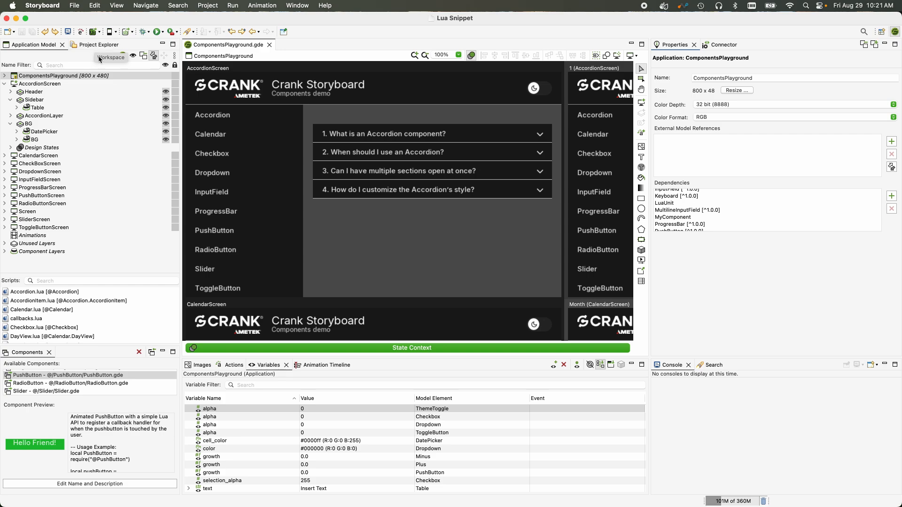
# Step: Open Calendar.gde and Theme.gde from their component folders in the ComponentsPlayground project
pyautogui.click(91, 48)
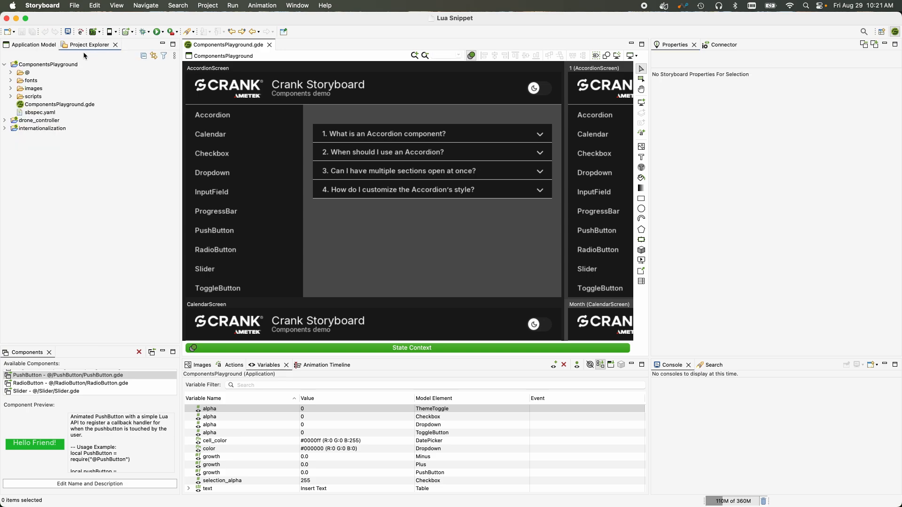
pyautogui.click(10, 73)
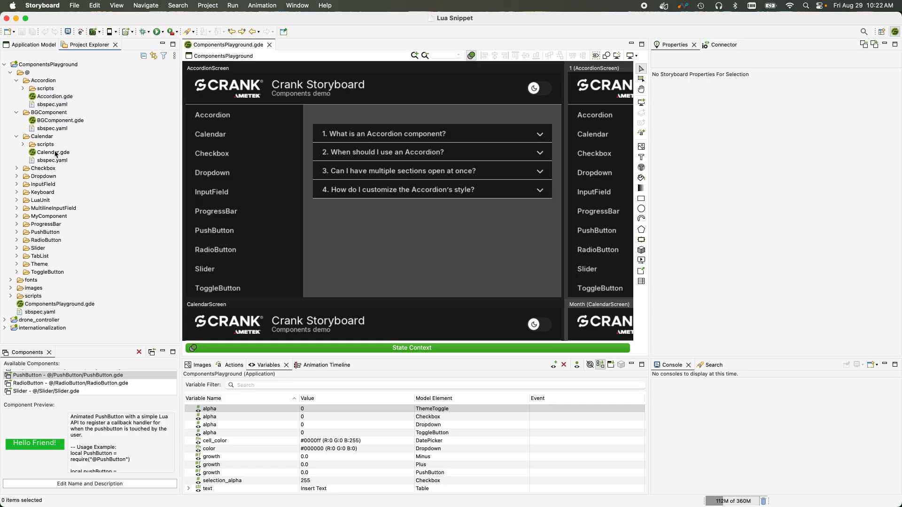
pyautogui.doubleClick(54, 153)
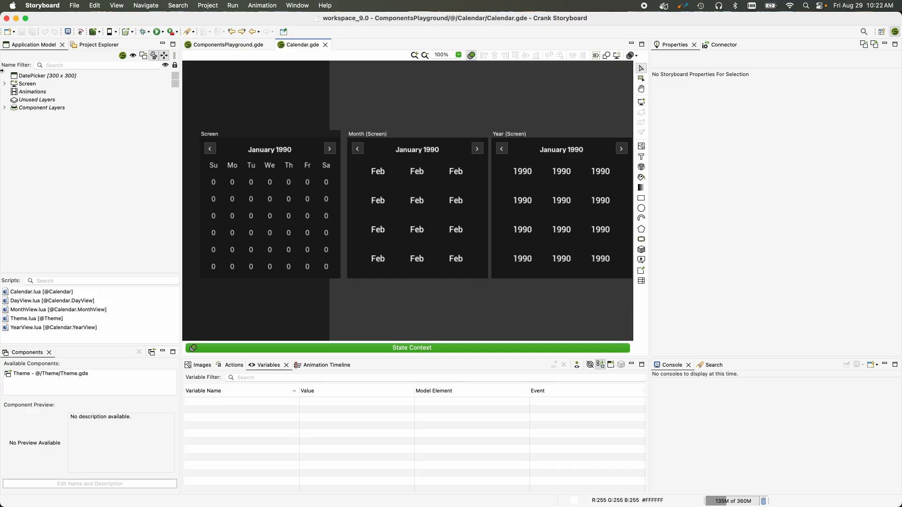
pyautogui.click(83, 48)
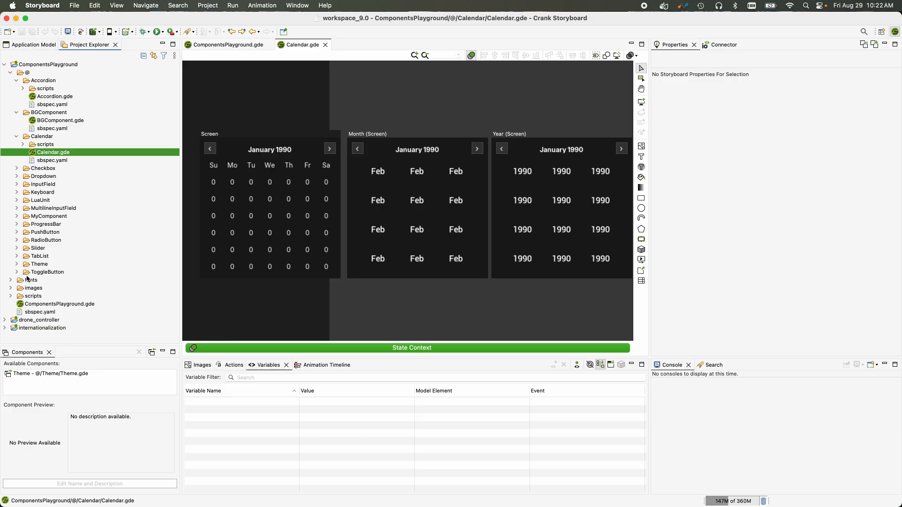
pyautogui.click(17, 264)
pyautogui.click(47, 288)
pyautogui.doubleClick(47, 289)
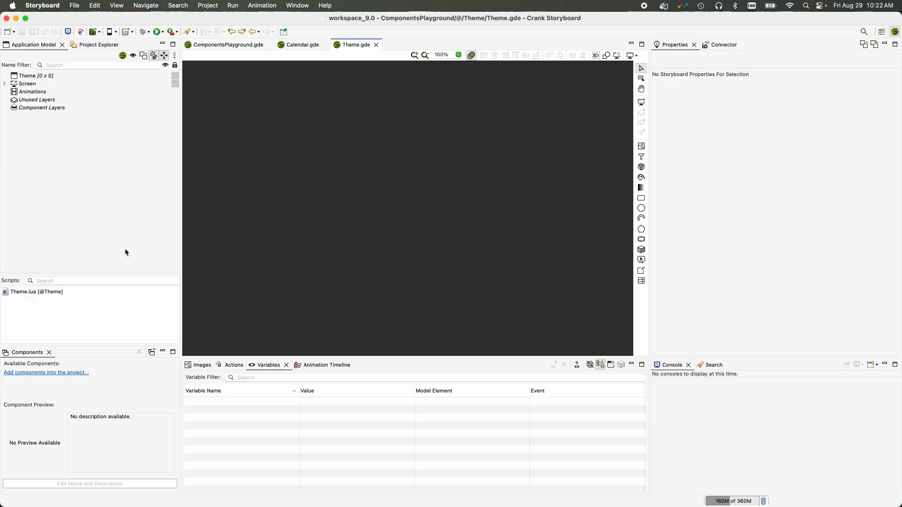
# Step: Inspect the Theme application's layer and its Theme control's variables, and check the DatePicker application's dependencies in Calendar.gde
pyautogui.click(29, 76)
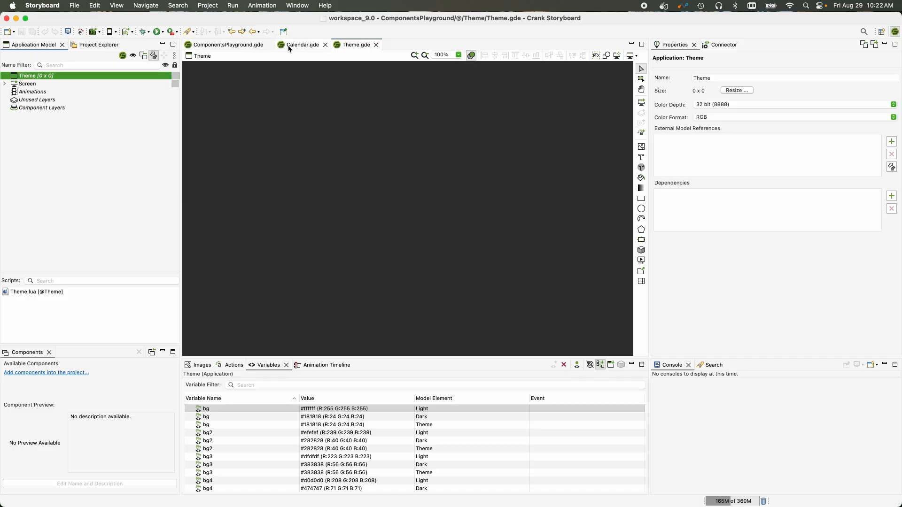
pyautogui.click(5, 84)
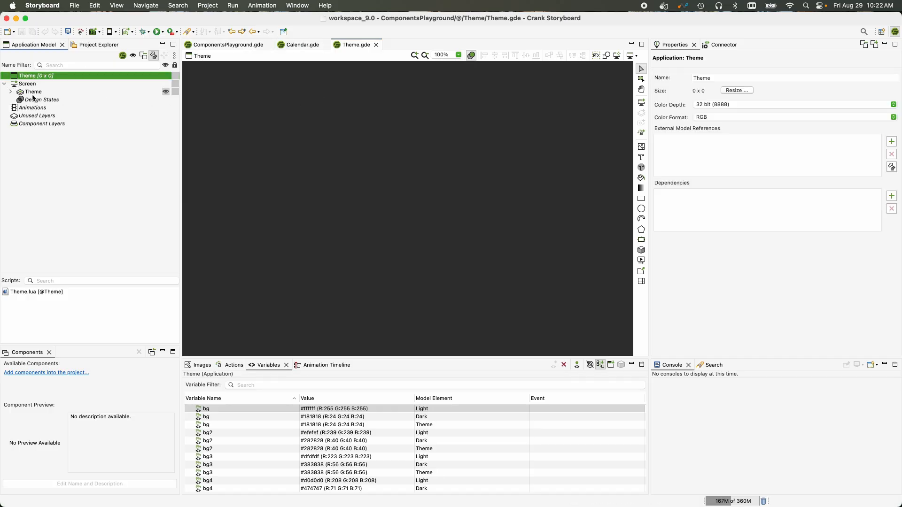
pyautogui.click(32, 92)
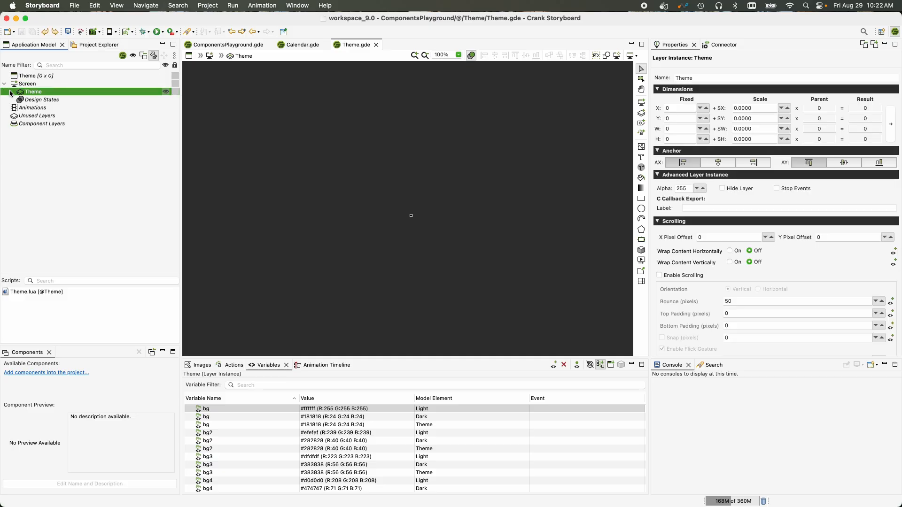
pyautogui.click(10, 91)
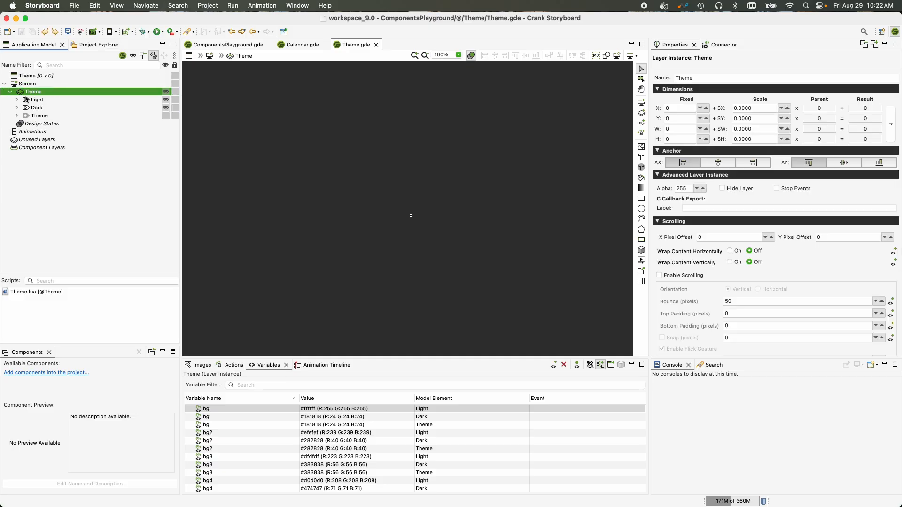
pyautogui.click(17, 116)
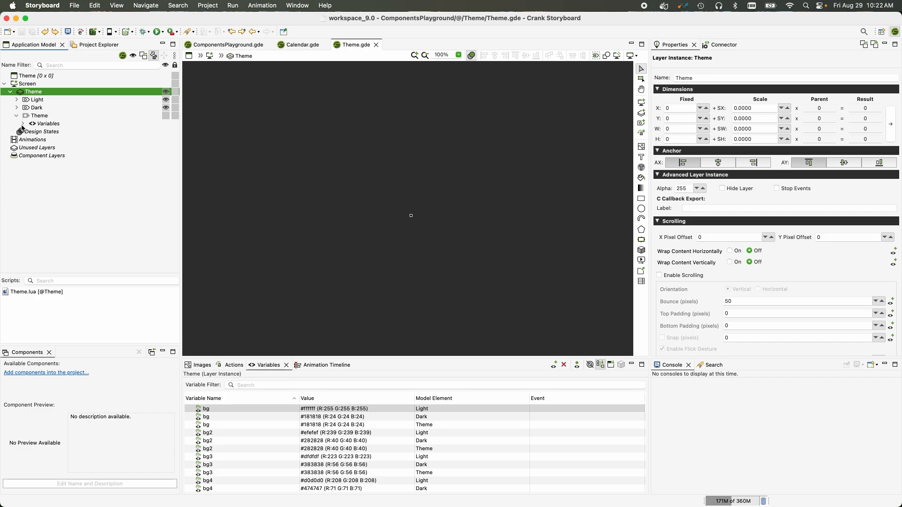
pyautogui.click(23, 124)
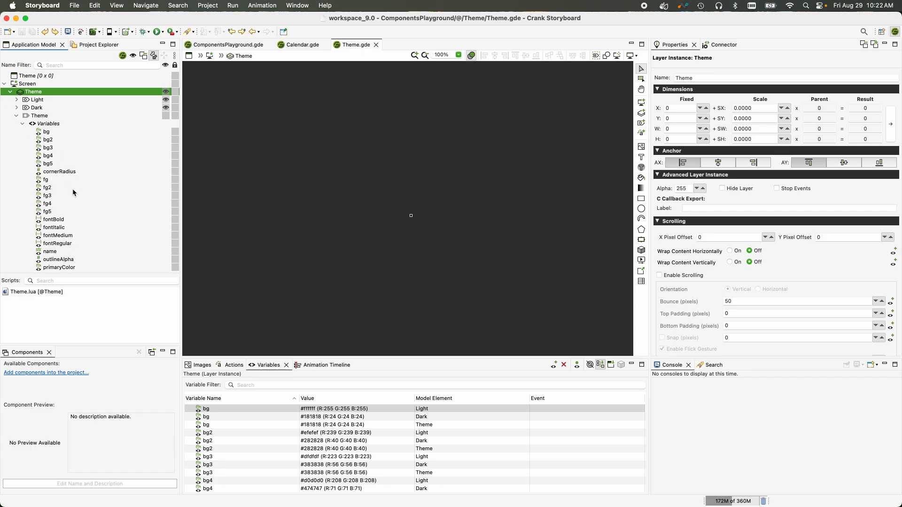
pyautogui.scroll(-3, 76, 189)
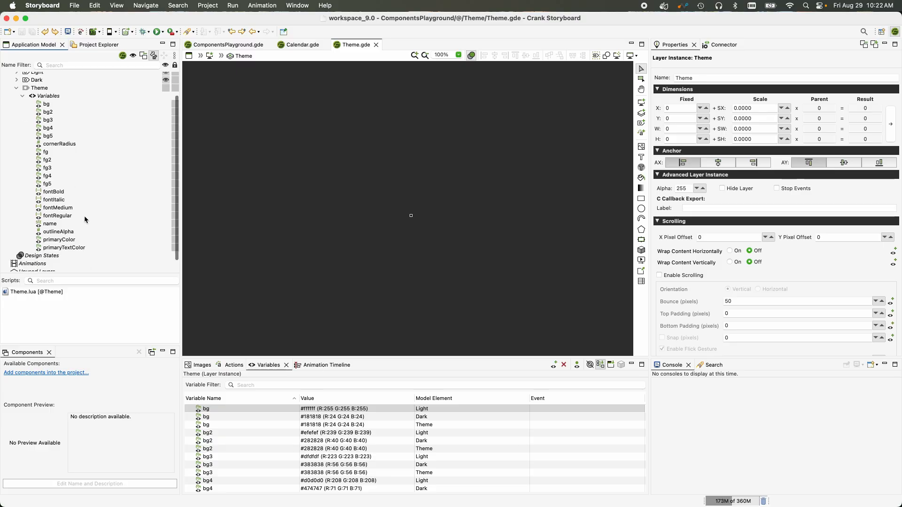
pyautogui.scroll(3, 86, 212)
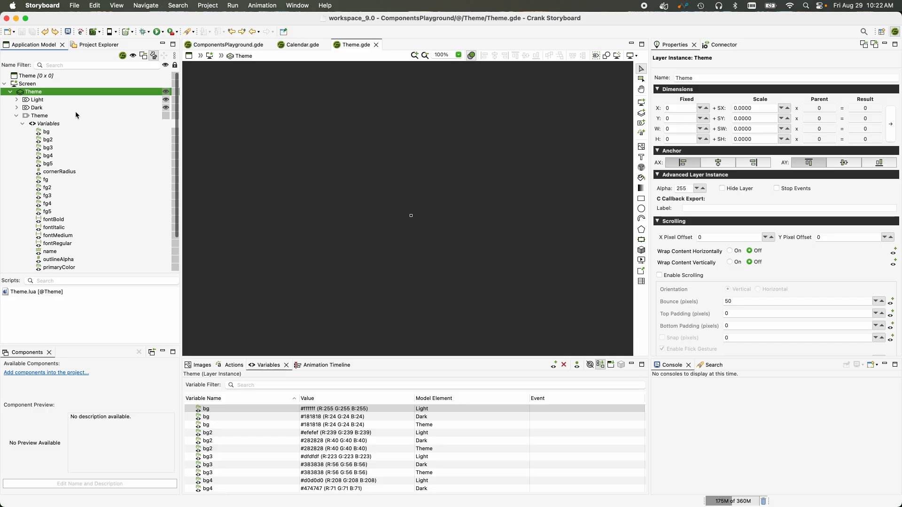
pyautogui.click(304, 47)
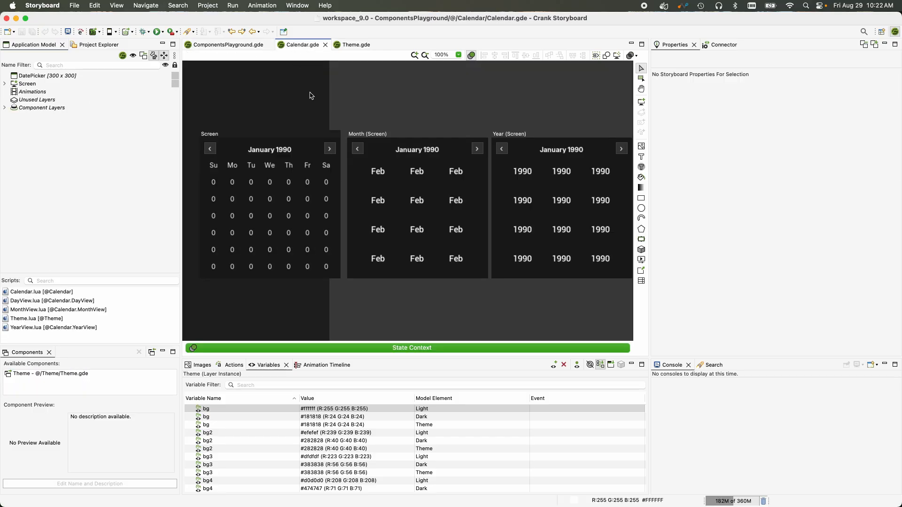
pyautogui.click(66, 76)
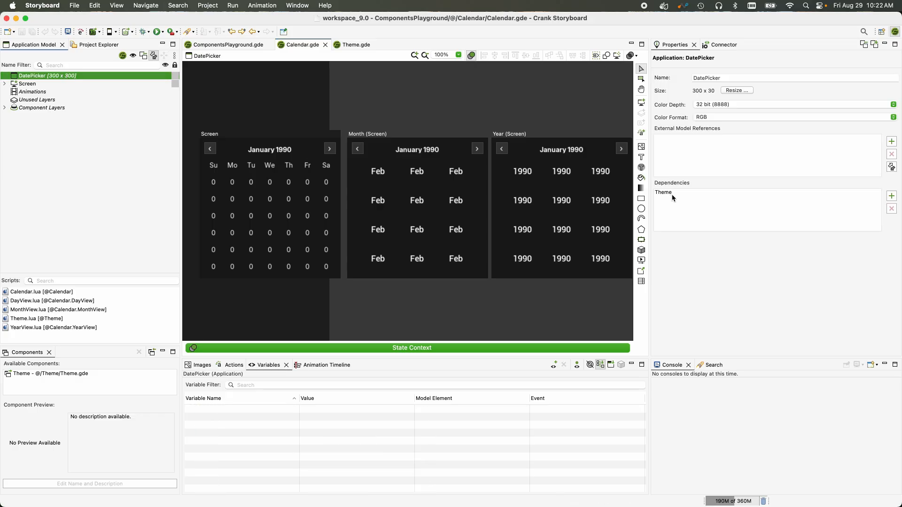
# Step: Split the editor area so Calendar.gde sits above ComponentsPlayground.gde, with Theme.gde beside both
pyautogui.click(353, 45)
pyautogui.moveTo(574, 99); pyautogui.dragTo(573, 99)
pyautogui.moveTo(305, 49); pyautogui.dragTo(407, 92)
pyautogui.click(469, 127)
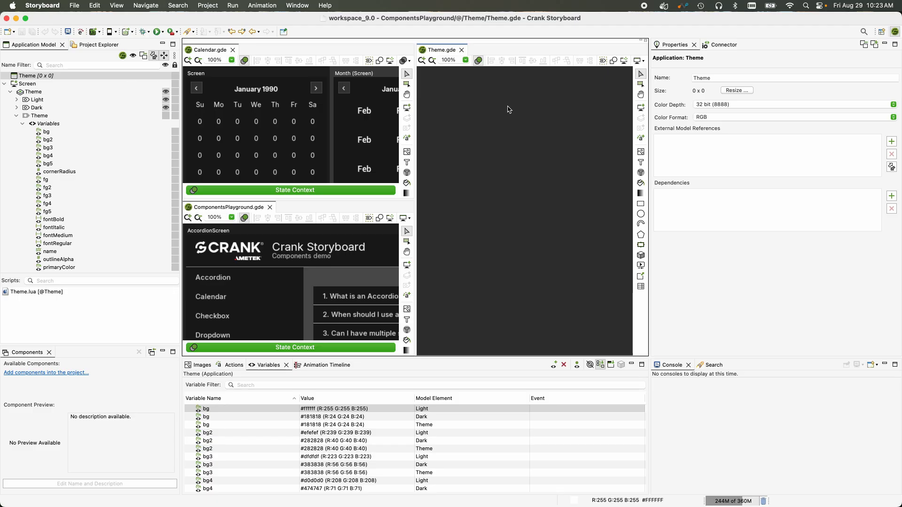
# Step: Delete all variables from bg through primaryTextColor from the Theme control in the Theme application
pyautogui.click(44, 133)
pyautogui.scroll(-2, 66, 254)
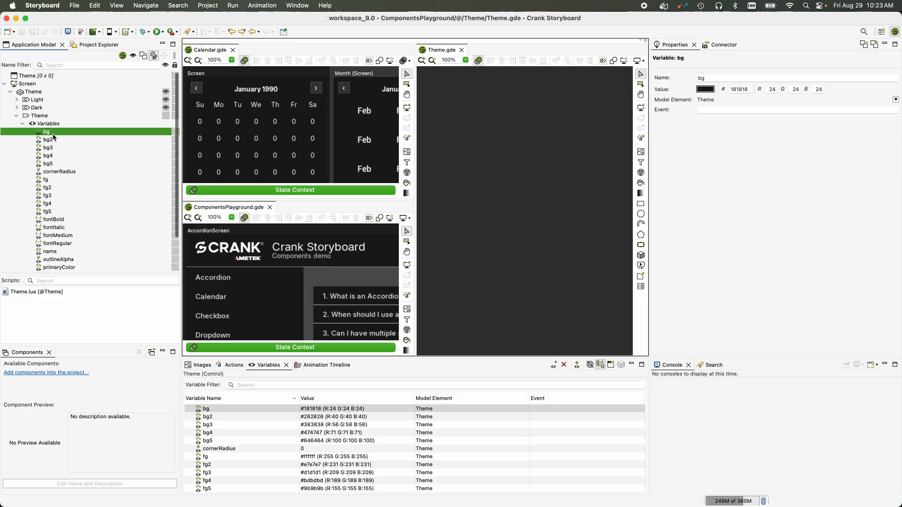
pyautogui.scroll(-1, 60, 155)
pyautogui.scroll(-2, 60, 155)
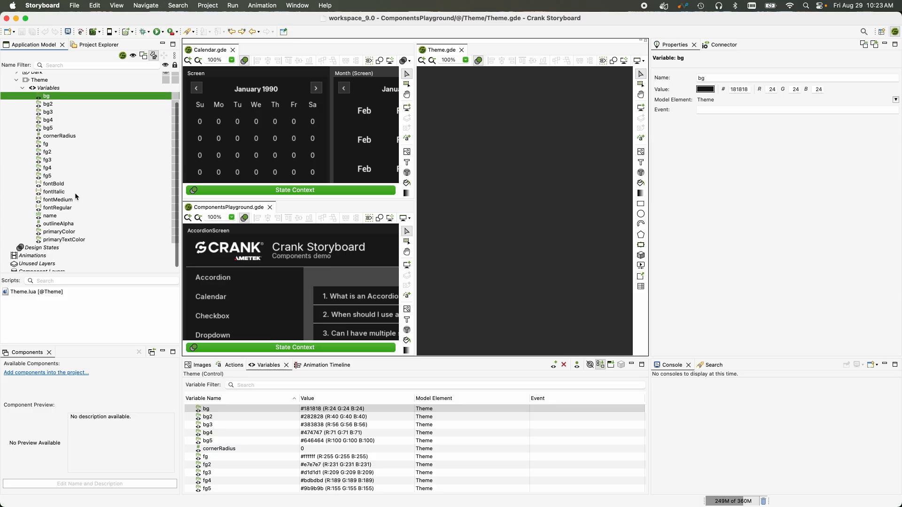
pyautogui.keyDown('shift'); pyautogui.click(77, 240); pyautogui.keyUp('shift')
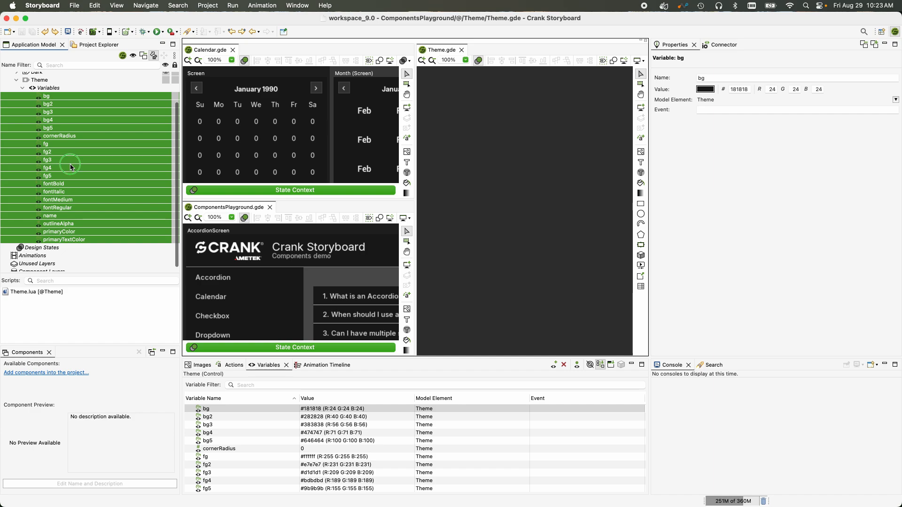
pyautogui.rightClick(71, 164)
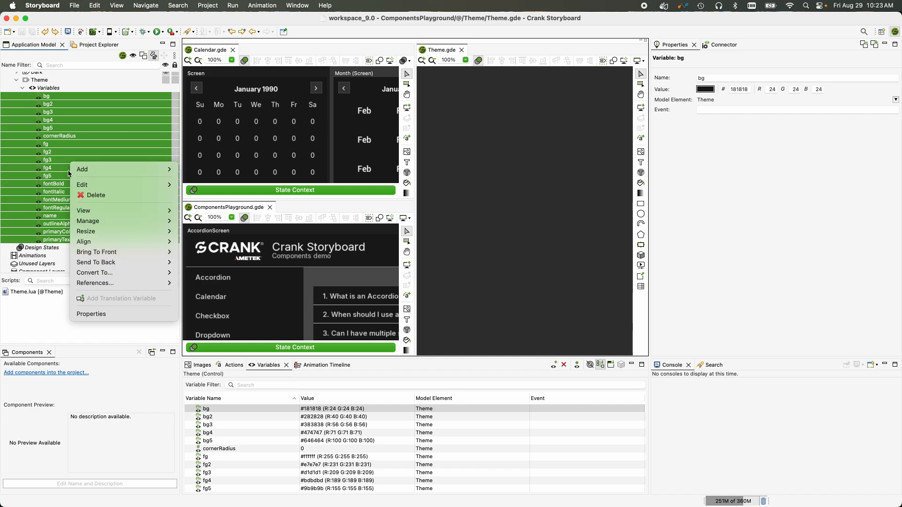
pyautogui.click(98, 197)
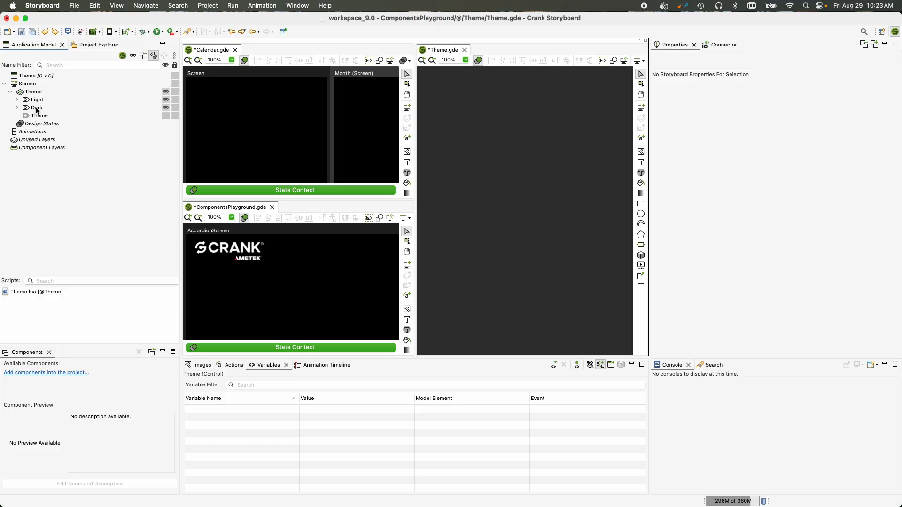
# Step: Copy all of the Light control's variables, from bg through primaryTextColor
pyautogui.click(36, 110)
pyautogui.click(33, 92)
pyautogui.click(15, 101)
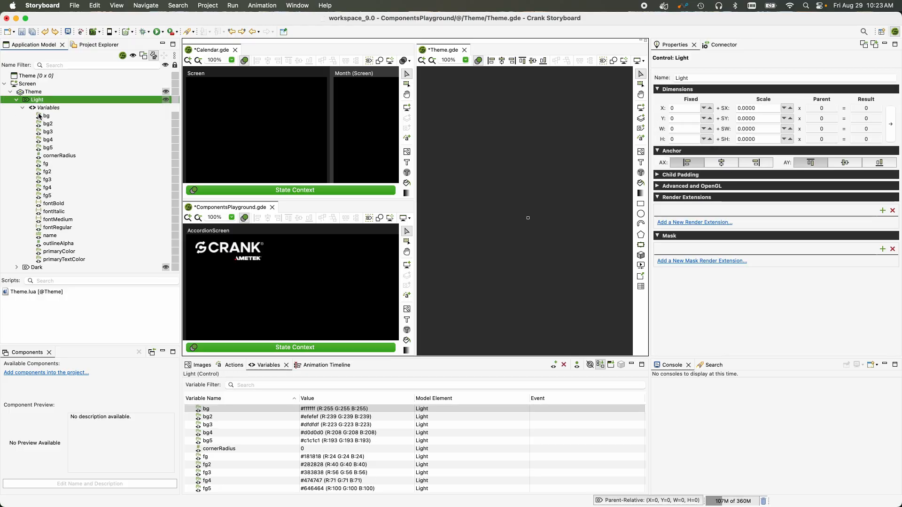
pyautogui.click(43, 116)
pyautogui.keyDown('shift'); pyautogui.click(83, 260); pyautogui.keyUp('shift')
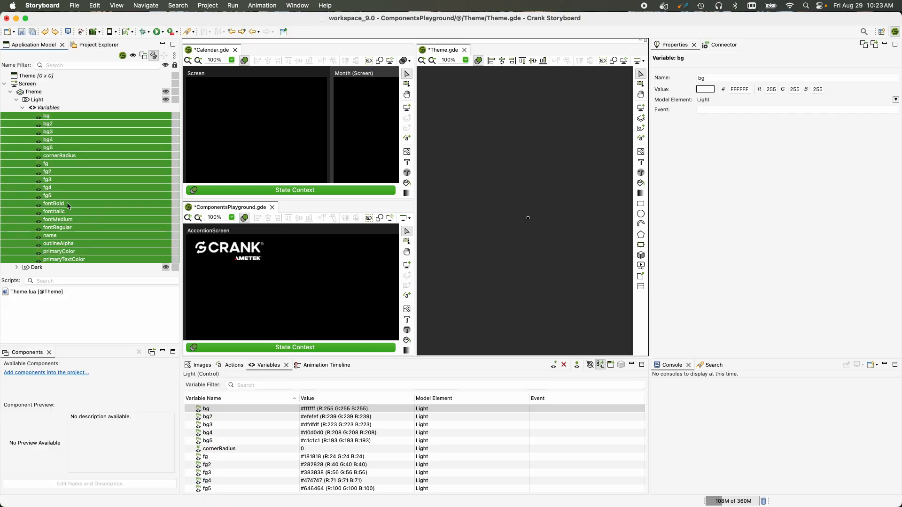
pyautogui.rightClick(67, 205)
pyautogui.moveTo(114, 220)
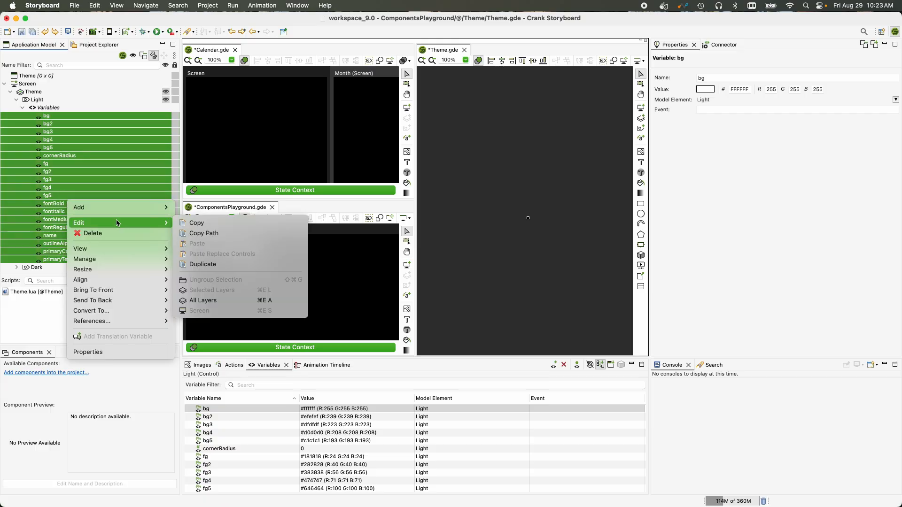
pyautogui.click(201, 223)
# Step: Paste the copied Light variables into the Theme control
pyautogui.scroll(-3, 84, 202)
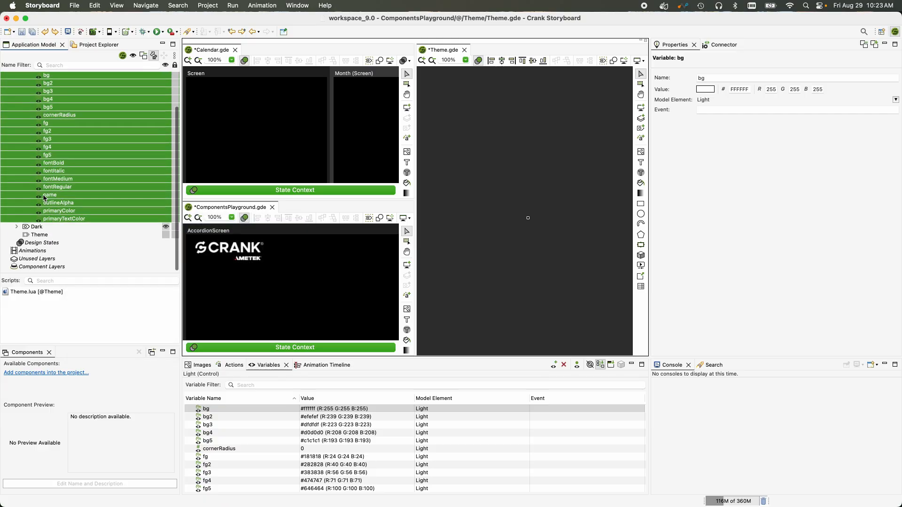
pyautogui.click(39, 237)
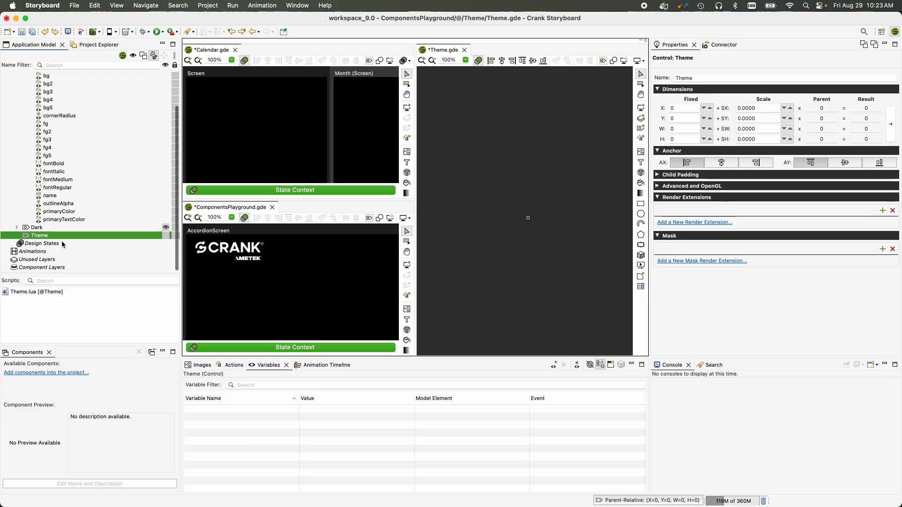
pyautogui.rightClick(53, 237)
pyautogui.moveTo(118, 258)
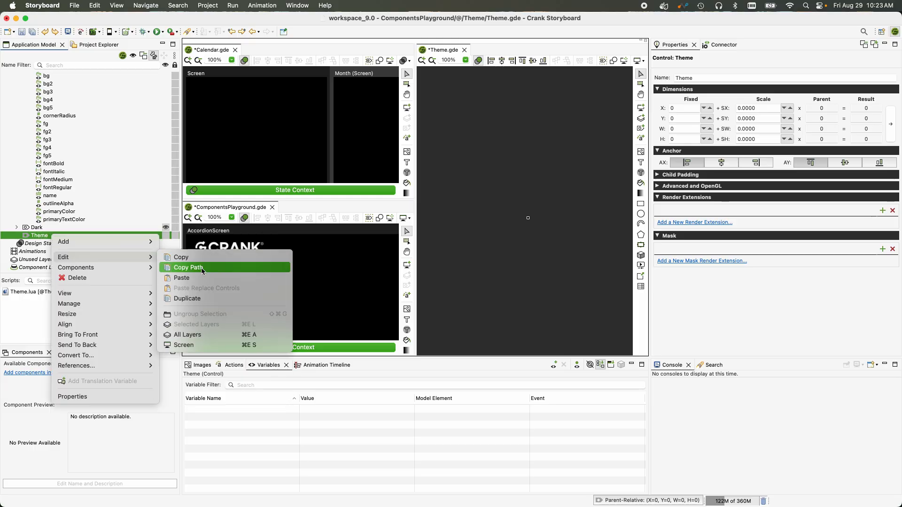
pyautogui.click(202, 280)
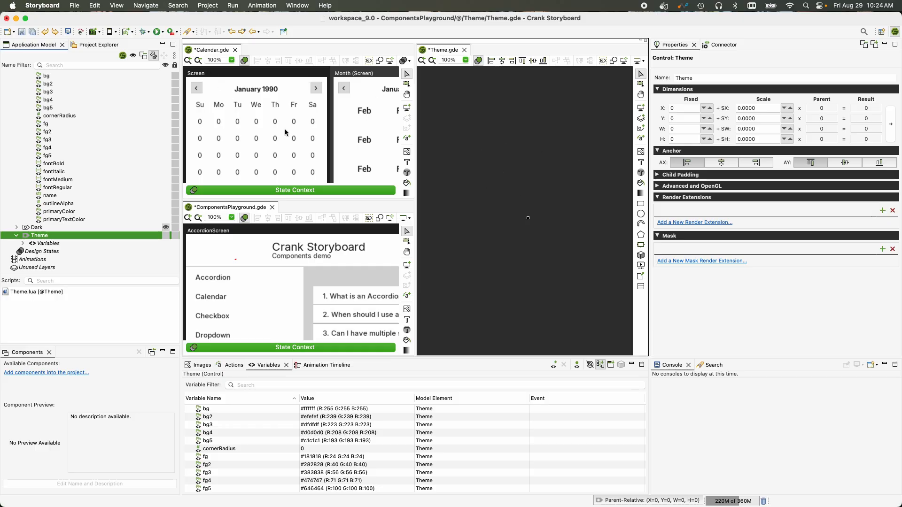
# Step: Enlarge the ComponentsPlayground.gde editor and examine how its component screens look with the Light theme values
pyautogui.scroll(-2, 268, 136)
pyautogui.scroll(-3, 254, 229)
pyautogui.scroll(-1, 253, 229)
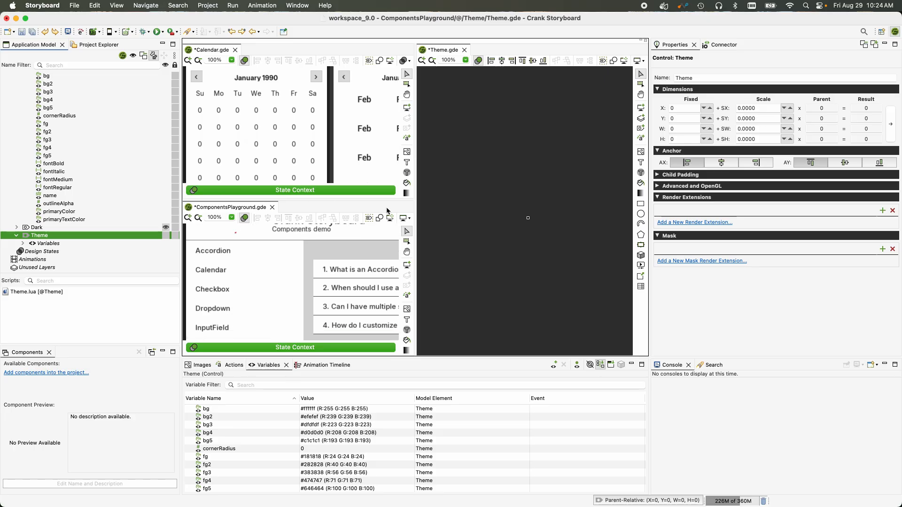
pyautogui.moveTo(394, 205); pyautogui.dragTo(394, 77)
pyautogui.moveTo(415, 166); pyautogui.dragTo(602, 165)
pyautogui.scroll(-20, 282, 177)
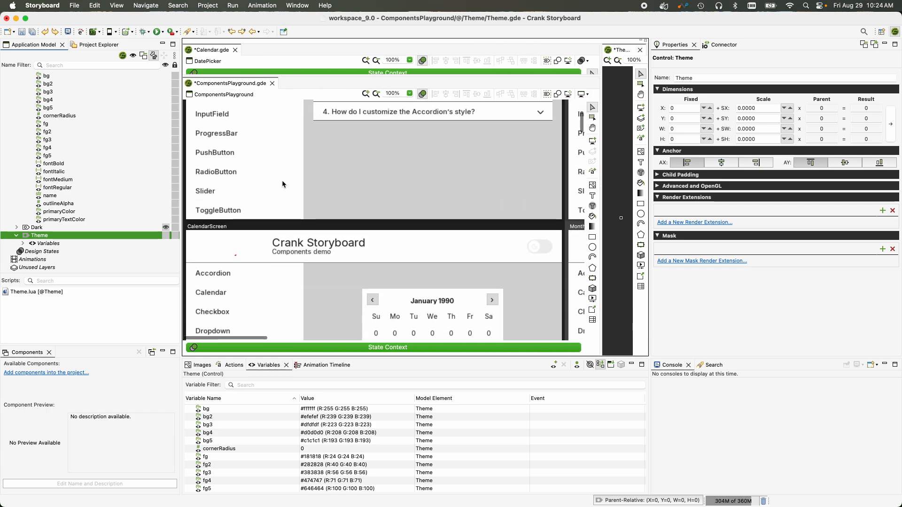
pyautogui.scroll(-20, 284, 189)
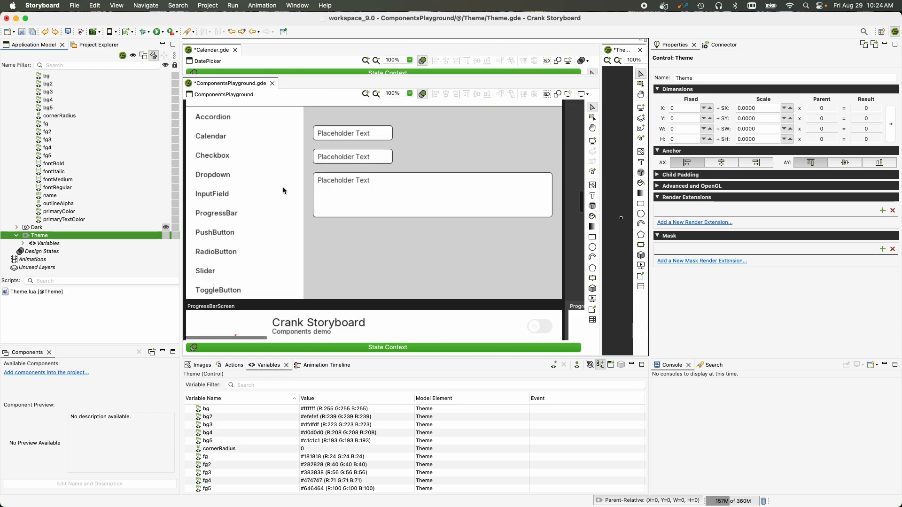
# Step: Save all modified applications, and open Theme.lua from the Theme component's scripts folder in a widened editor
pyautogui.click(32, 33)
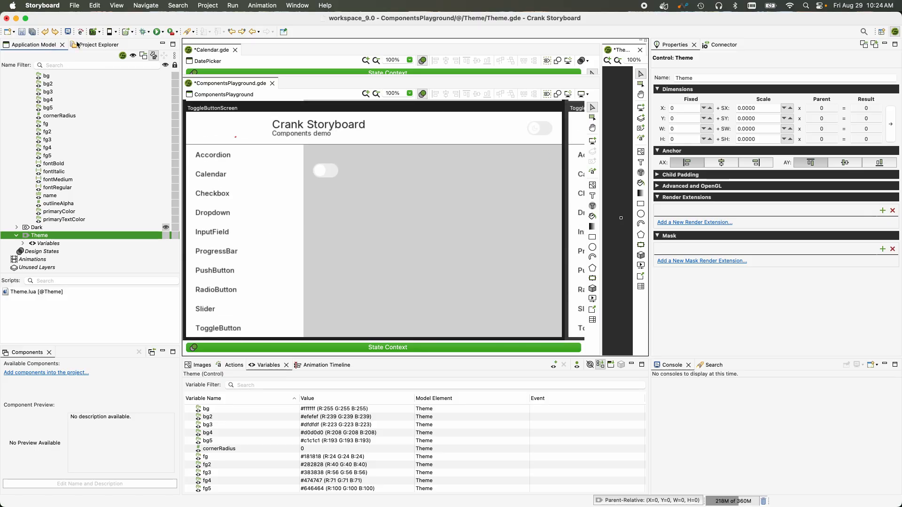
pyautogui.click(94, 44)
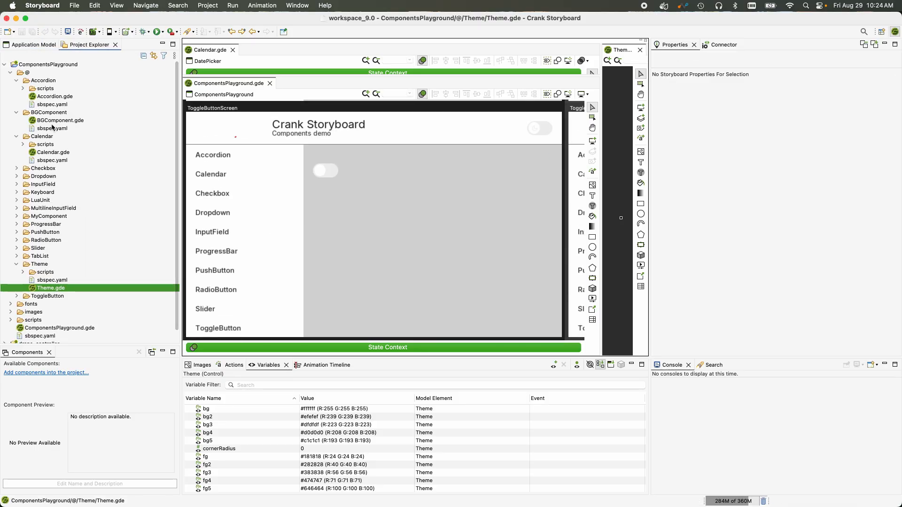
pyautogui.click(23, 272)
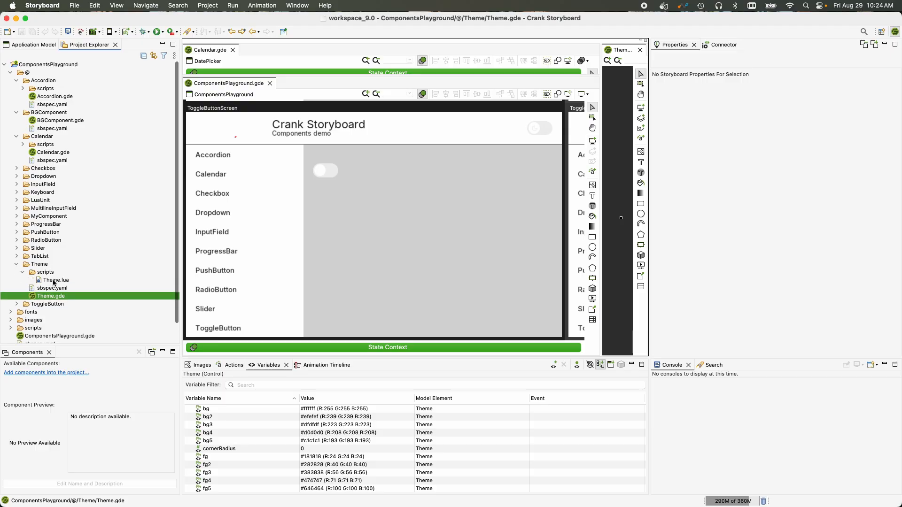
pyautogui.doubleClick(53, 280)
pyautogui.moveTo(600, 159); pyautogui.dragTo(249, 163)
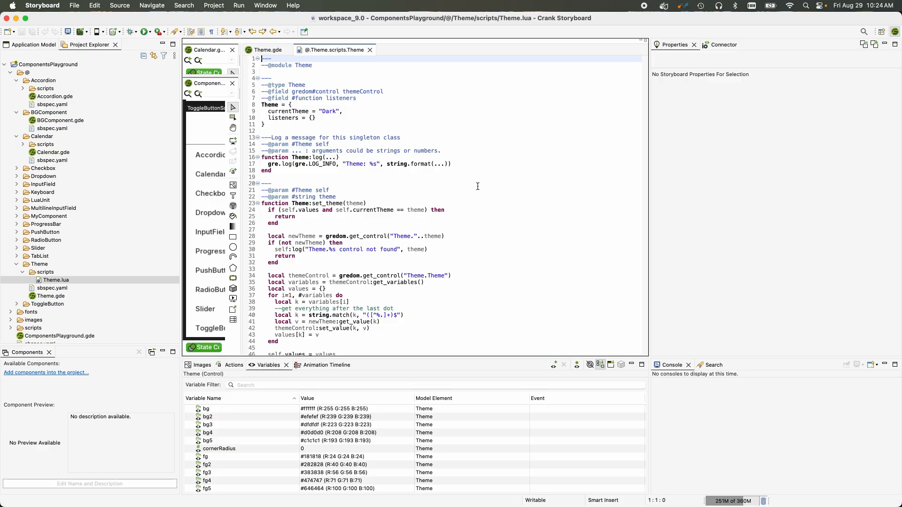
# Step: Read through Theme.lua, examining the set_theme function, the listener functions and the gre.init event listener
pyautogui.scroll(-1, 468, 185)
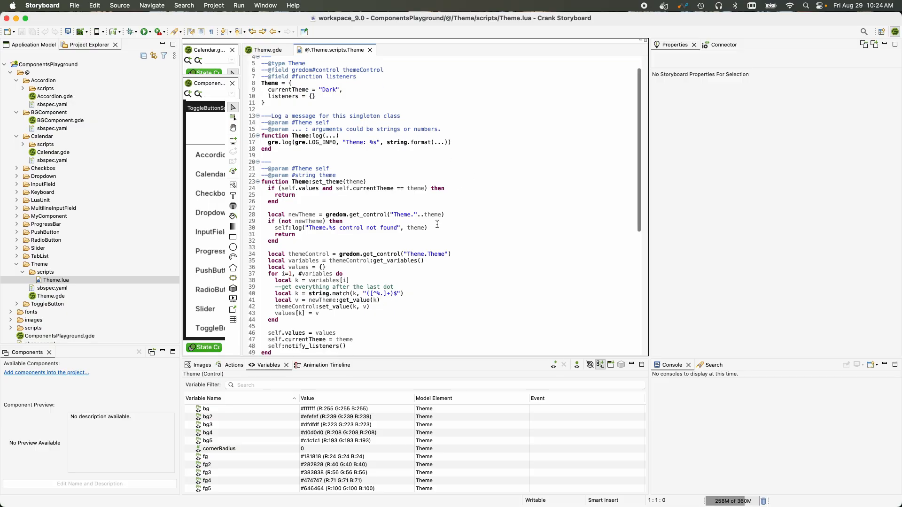
pyautogui.click(295, 182)
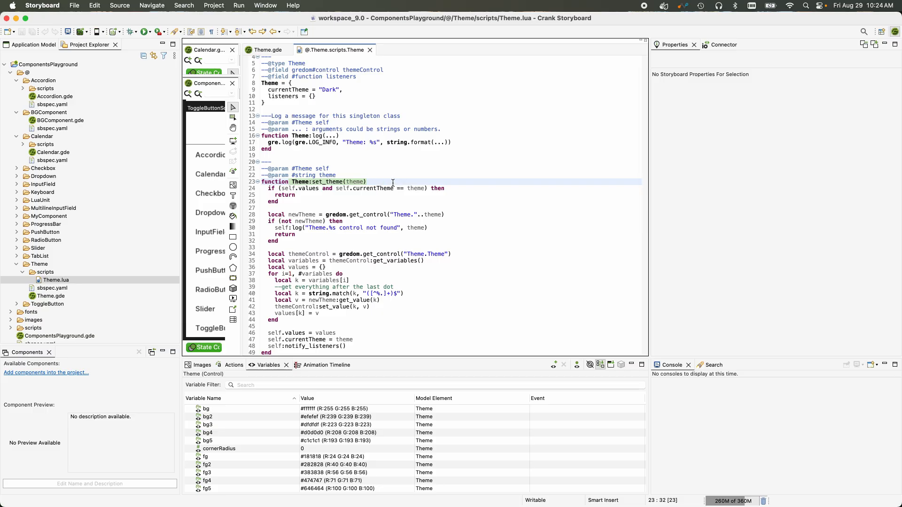
pyautogui.click(351, 192)
pyautogui.scroll(-8, 351, 192)
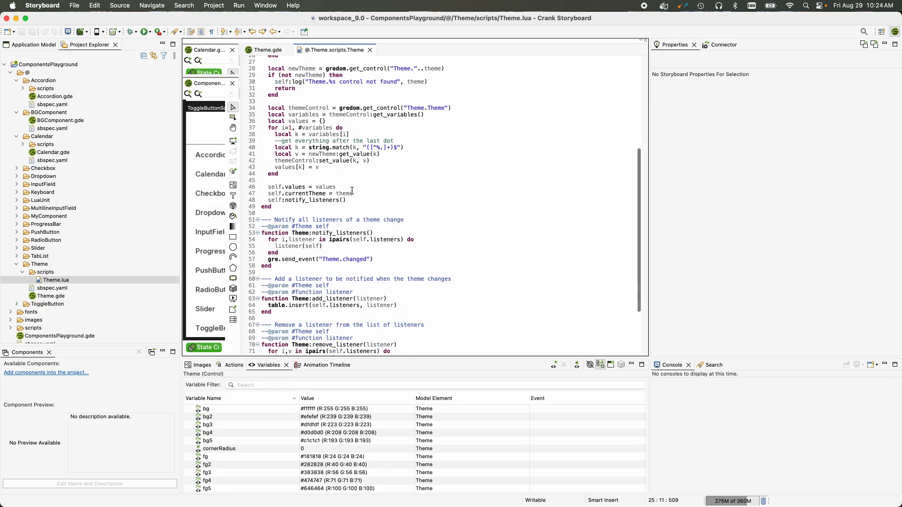
pyautogui.scroll(-2, 352, 192)
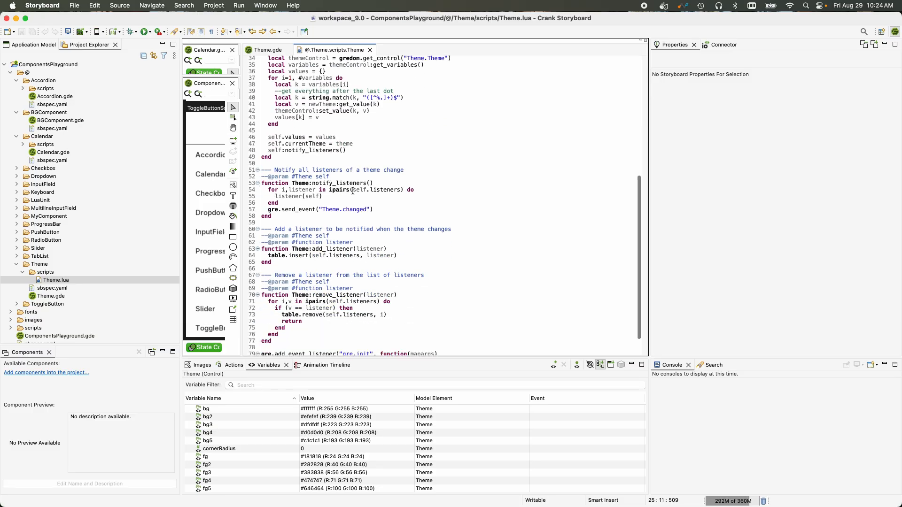
pyautogui.scroll(-1, 353, 191)
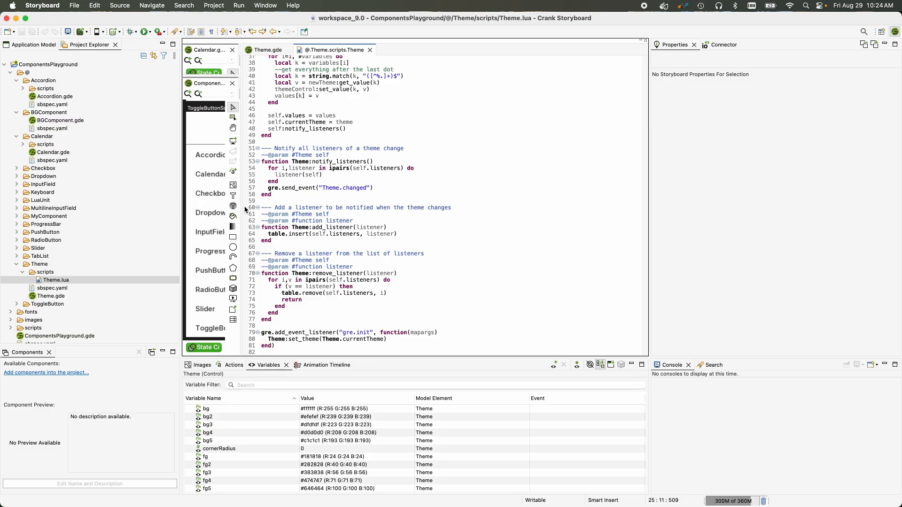
# Step: Close ComponentsPlayground.gde, Calendar.gde and Theme.gde, and open Dropdown.lua from the Dropdown component's scripts folder
pyautogui.moveTo(240, 207); pyautogui.dragTo(489, 232)
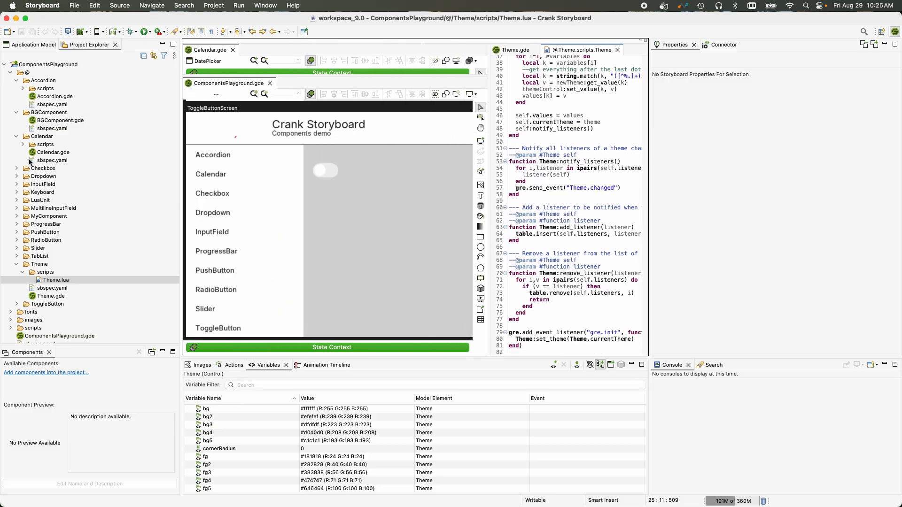
pyautogui.click(17, 177)
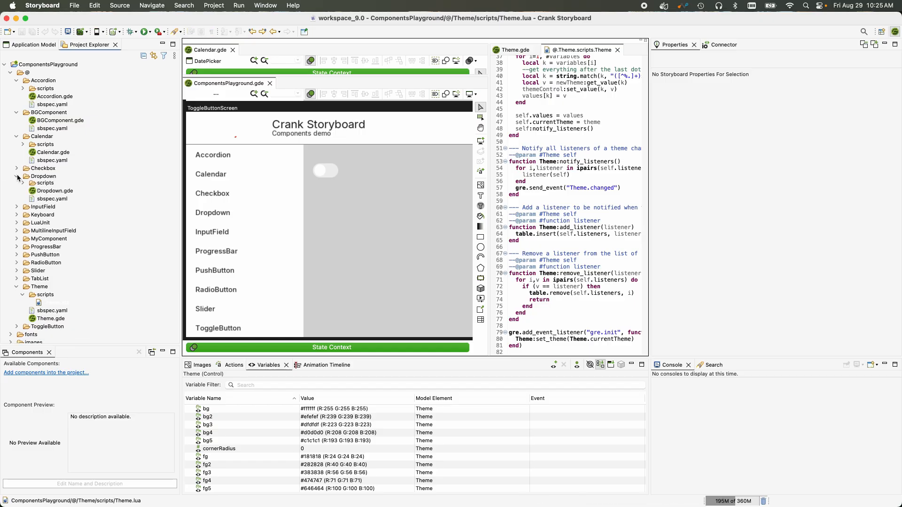
pyautogui.click(22, 185)
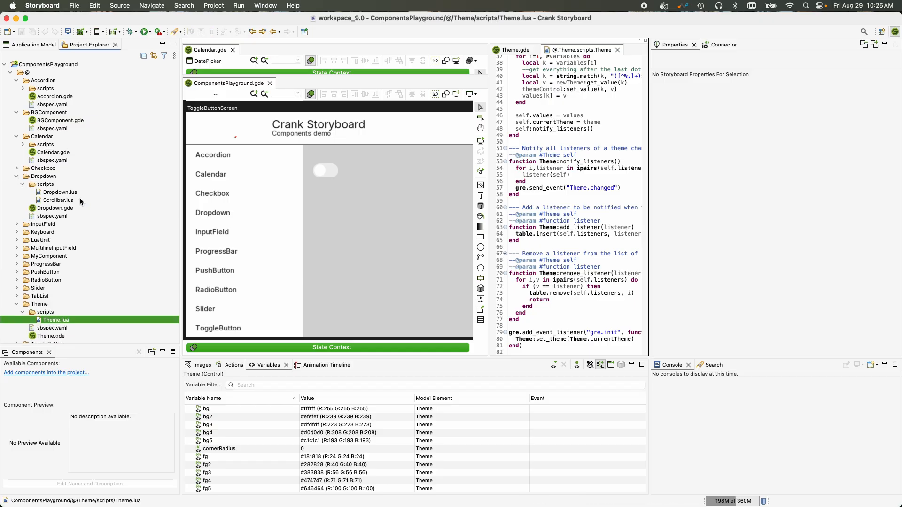
pyautogui.click(270, 84)
pyautogui.click(232, 50)
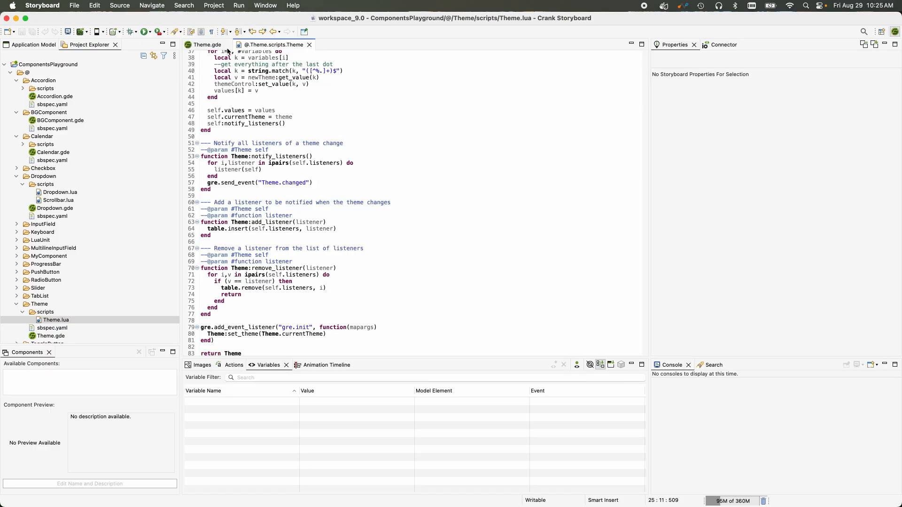
pyautogui.click(231, 50)
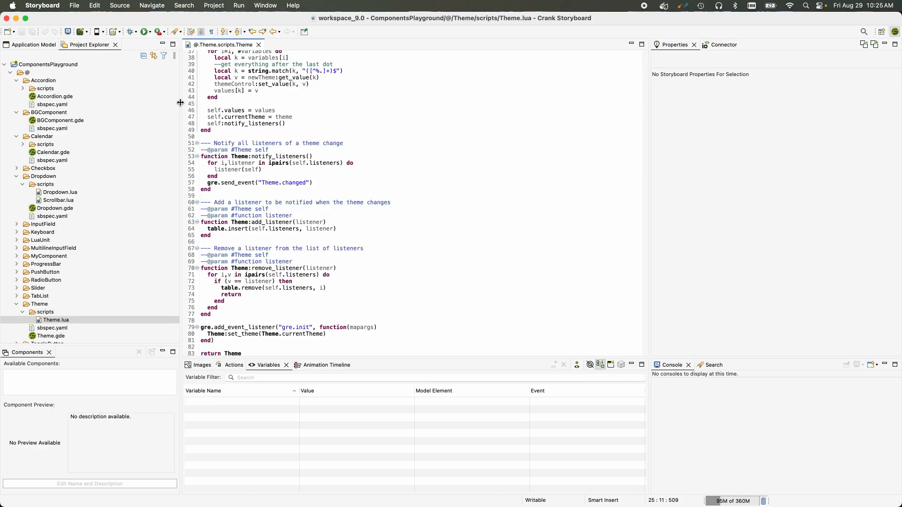
pyautogui.doubleClick(63, 193)
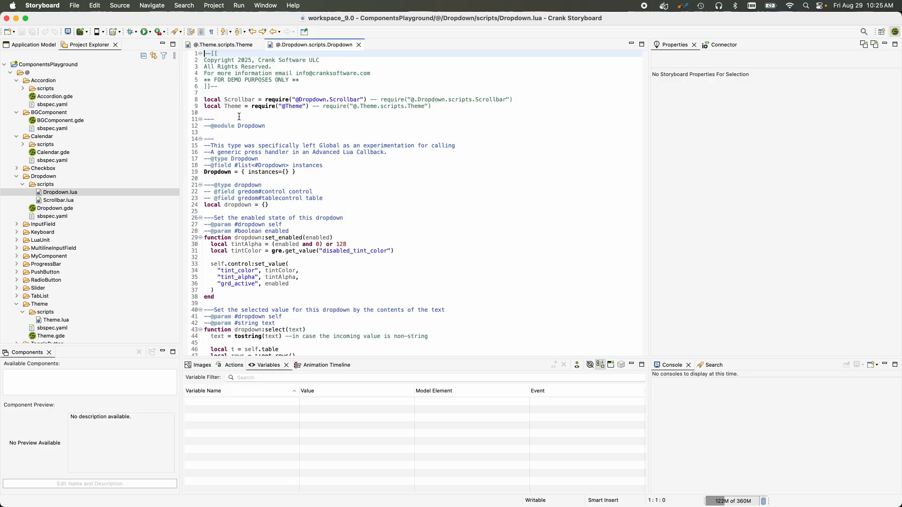
pyautogui.moveTo(253, 107); pyautogui.dragTo(287, 106)
pyautogui.click(284, 106)
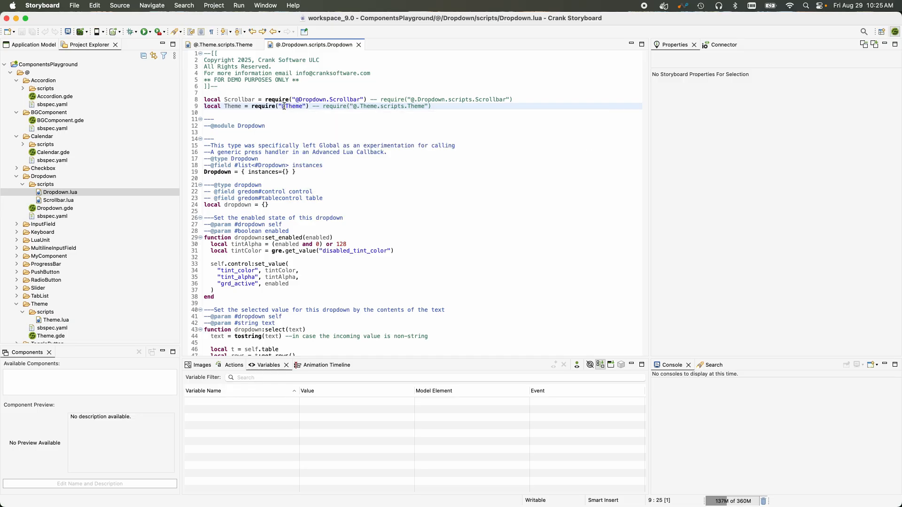
pyautogui.click(284, 107)
pyautogui.scroll(-3, 94, 221)
pyautogui.scroll(1, 78, 222)
pyautogui.scroll(-1, 52, 212)
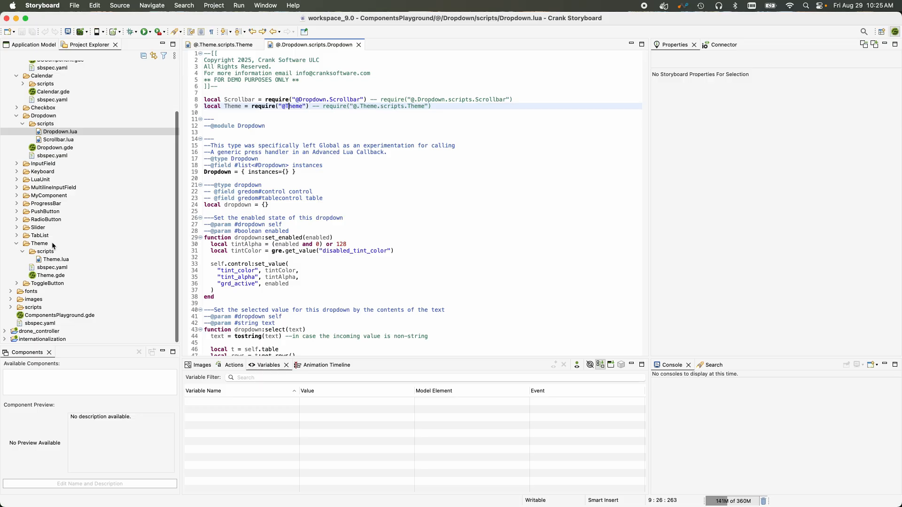
pyautogui.moveTo(282, 105); pyautogui.dragTo(299, 108)
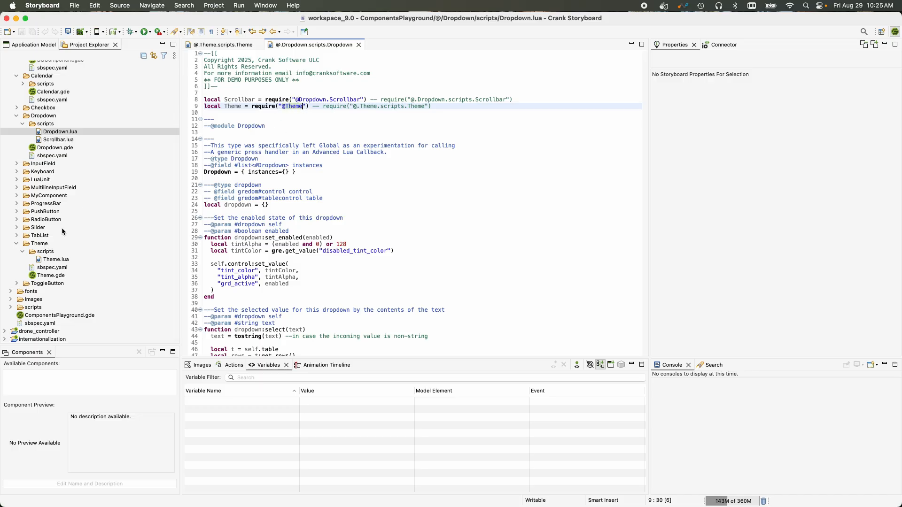
pyautogui.click(42, 253)
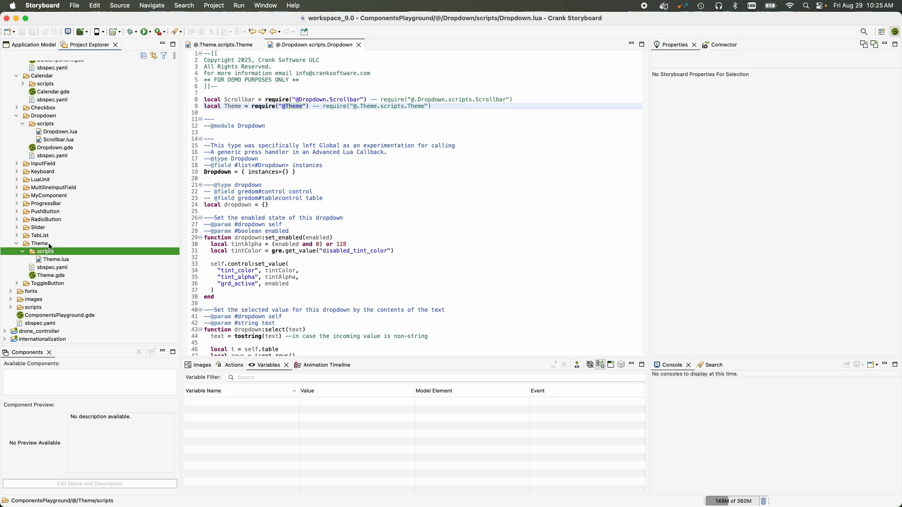
pyautogui.scroll(5, 47, 246)
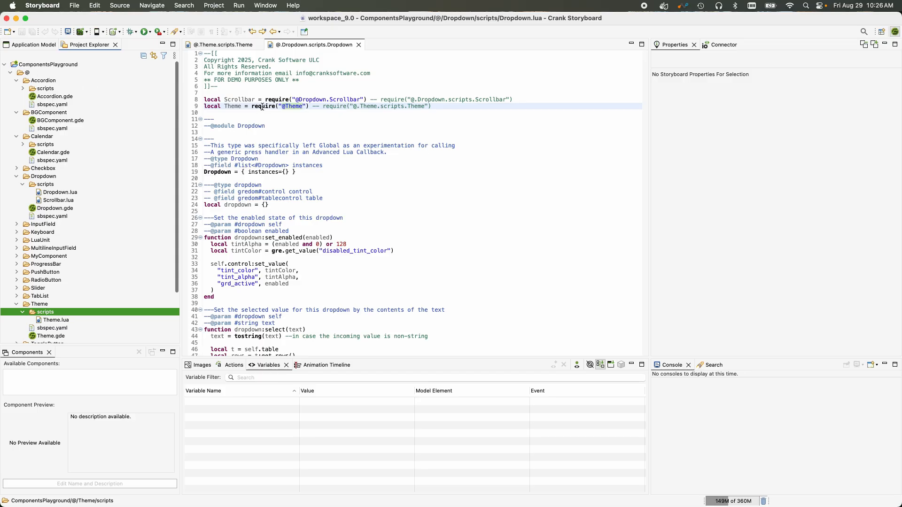
pyautogui.click(326, 106)
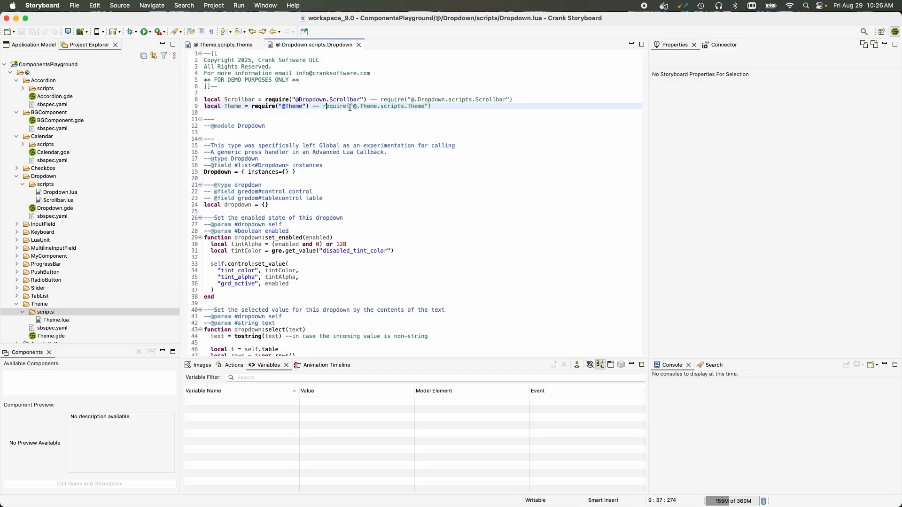
pyautogui.moveTo(352, 107); pyautogui.dragTo(405, 106)
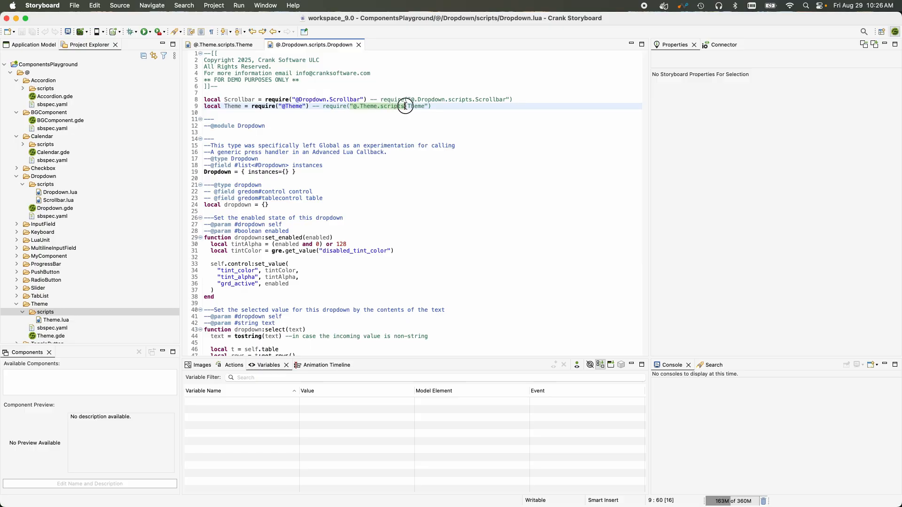
pyautogui.click(304, 107)
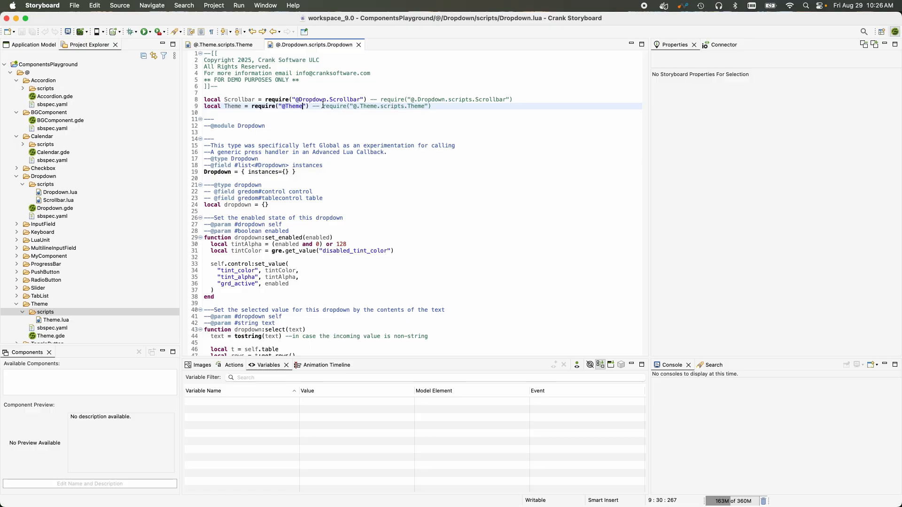
pyautogui.doubleClick(410, 107)
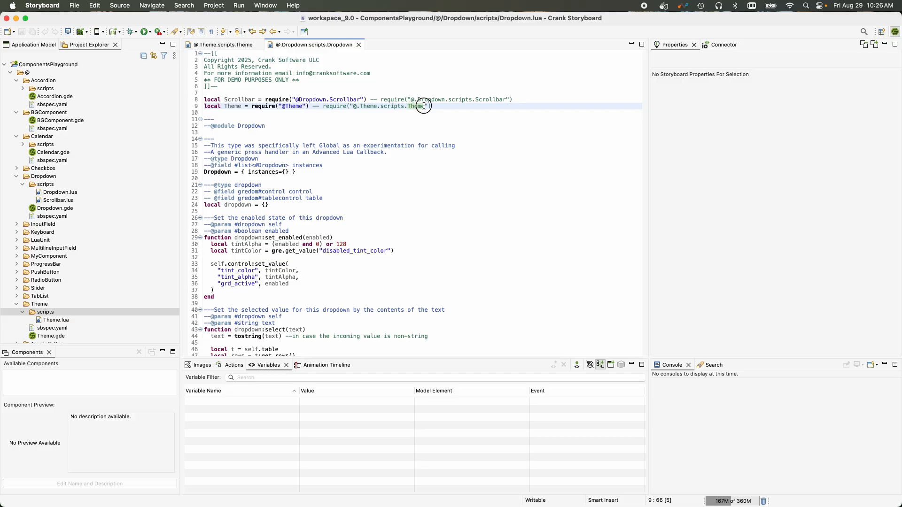
pyautogui.click(409, 107)
pyautogui.moveTo(296, 100); pyautogui.dragTo(325, 99)
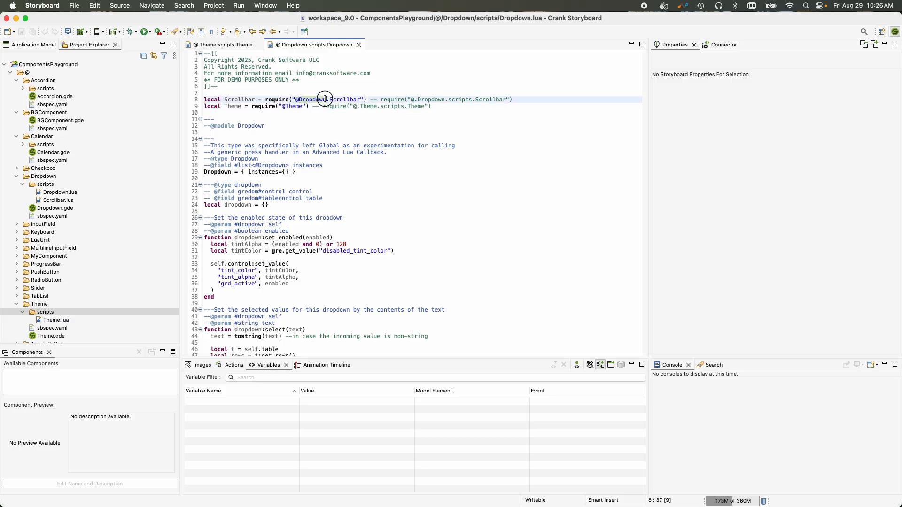
pyautogui.click(48, 185)
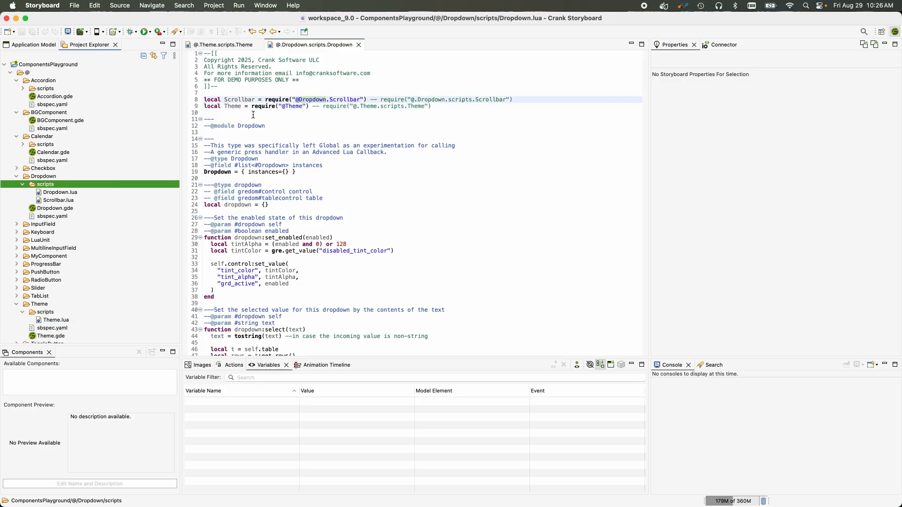
pyautogui.moveTo(328, 101); pyautogui.dragTo(358, 100)
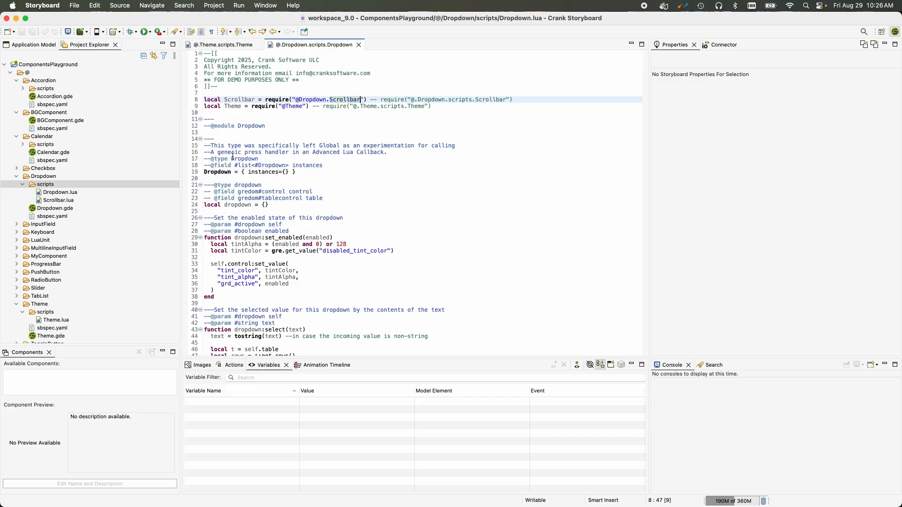
pyautogui.moveTo(409, 99); pyautogui.dragTo(505, 97)
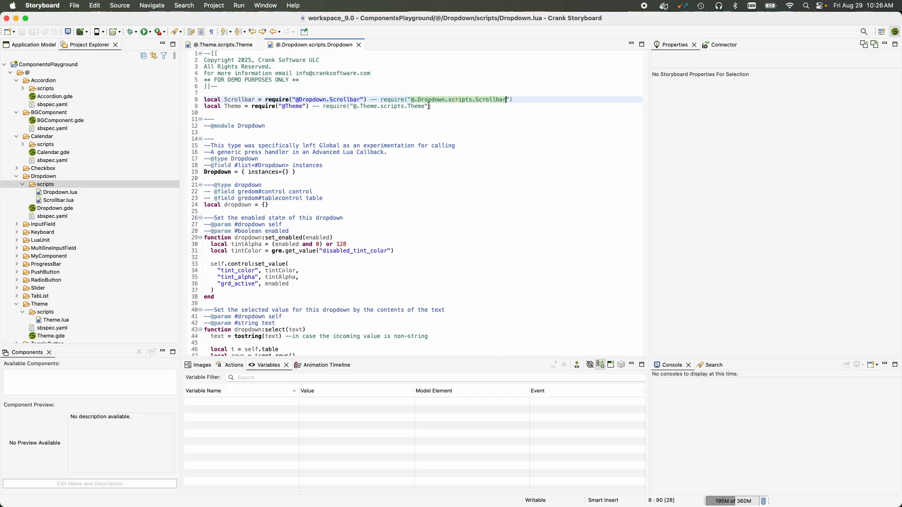